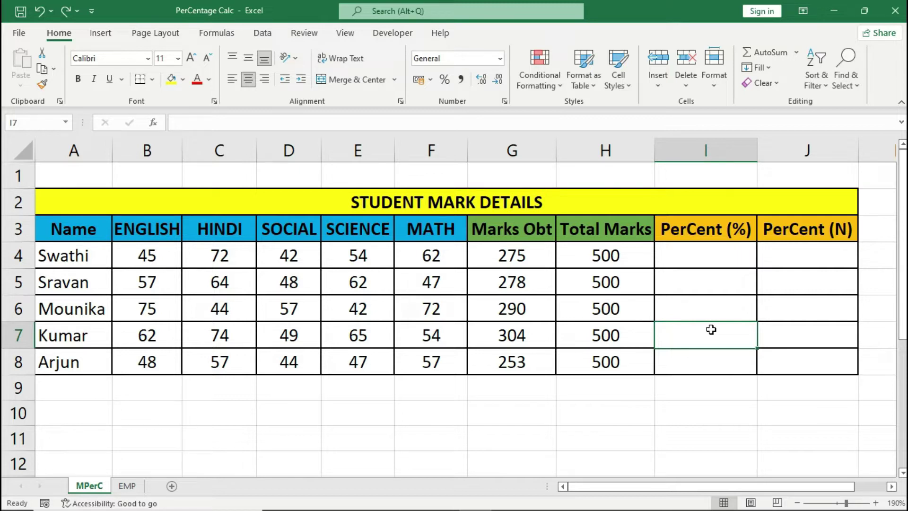
- Review the student marks table, the first student's subject marks and the empty PerCent (%) cells
left_click(417, 204)
left_click_drag(416, 204, 619, 359)
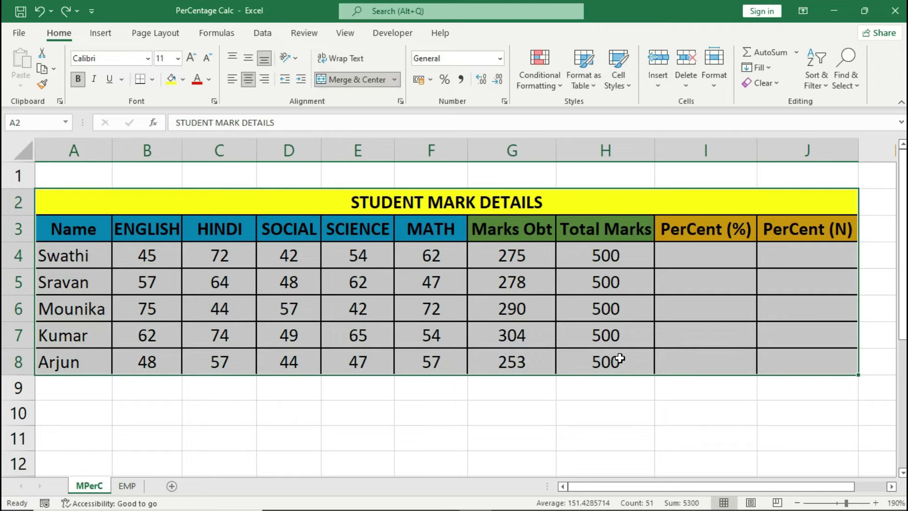
left_click_drag(704, 260, 699, 376)
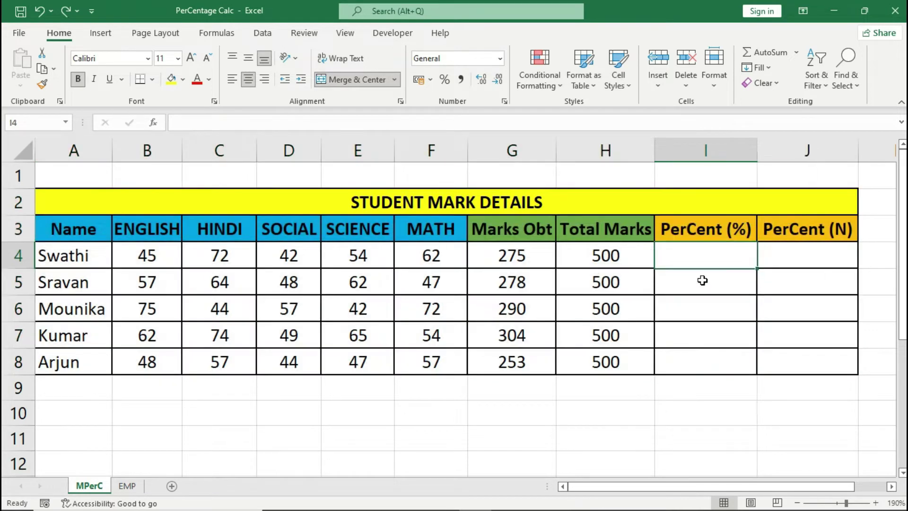
left_click_drag(171, 261, 428, 256)
- Check the Marks Obt sum formula and the Total Marks of 500, and select Marks Obt G4:G8
left_click(505, 258)
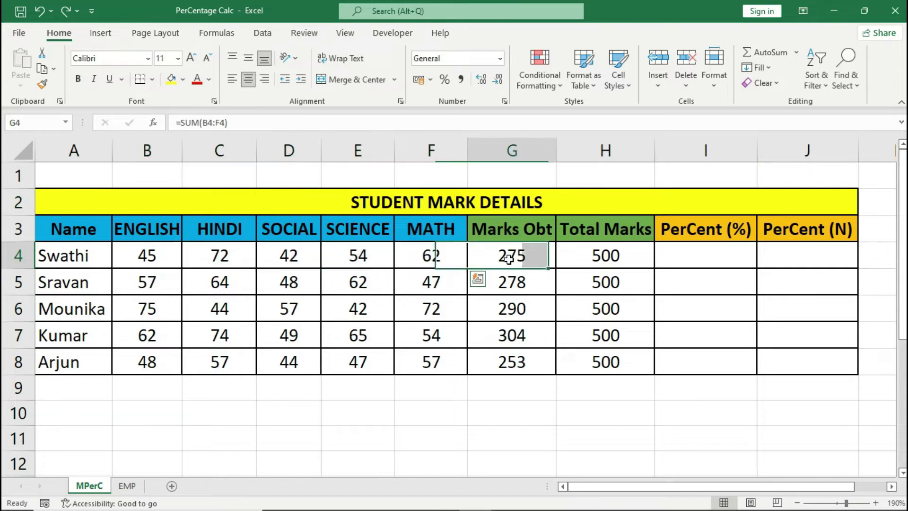
left_click_drag(502, 256, 501, 364)
left_click(586, 263)
left_click_drag(586, 263, 596, 362)
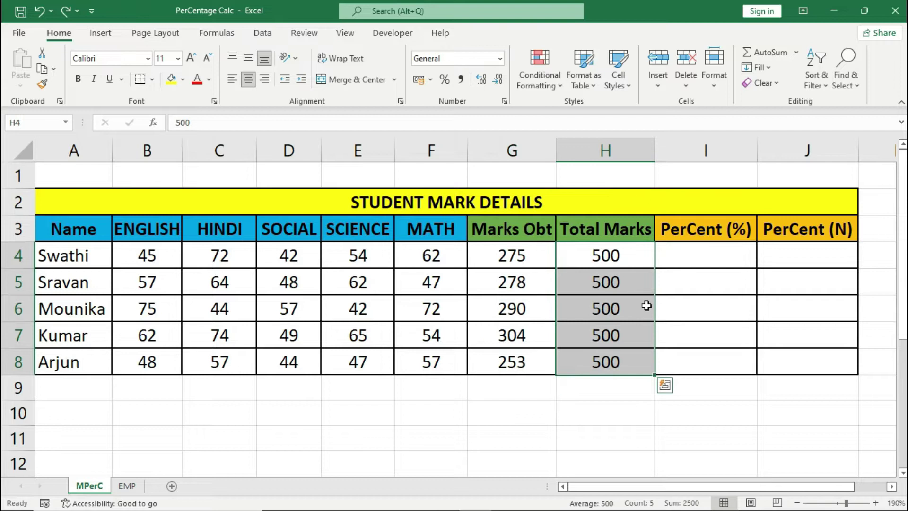
left_click_drag(694, 258, 693, 357)
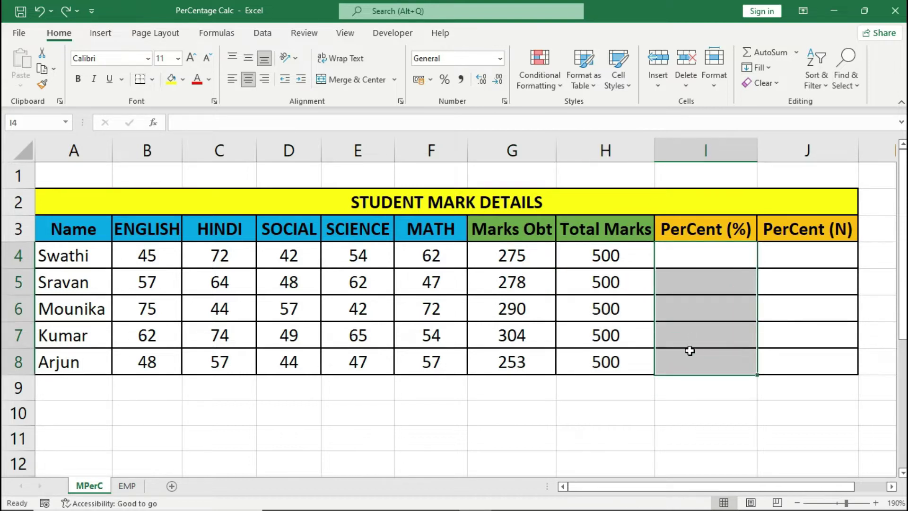
left_click_drag(541, 258, 549, 356)
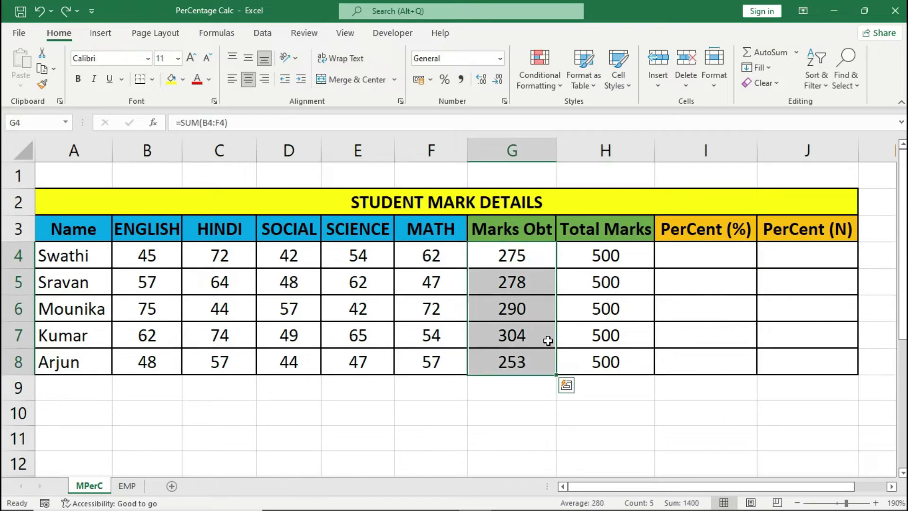
- Clear the Marks Obt totals and enter =SUM(B4:F4) in G4
key("Delete")
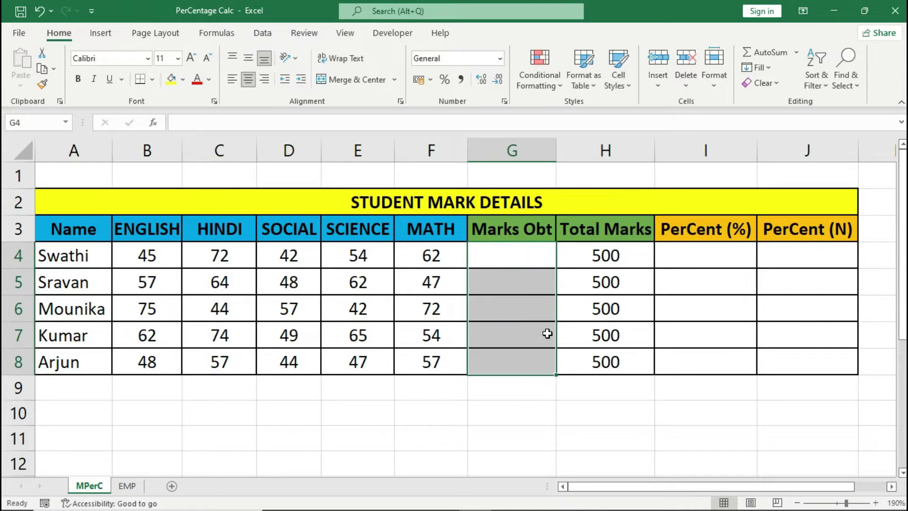
left_click(515, 259)
double_click(515, 258)
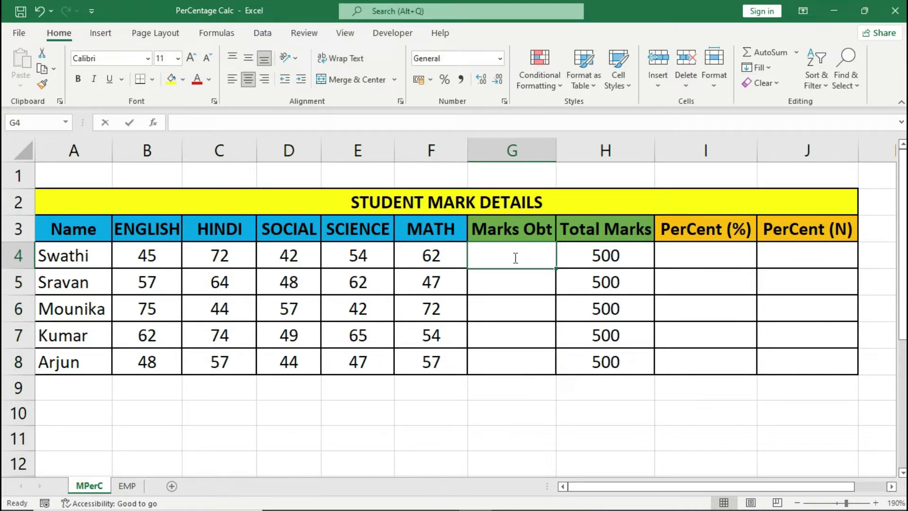
type("=sum")
key("Tab")
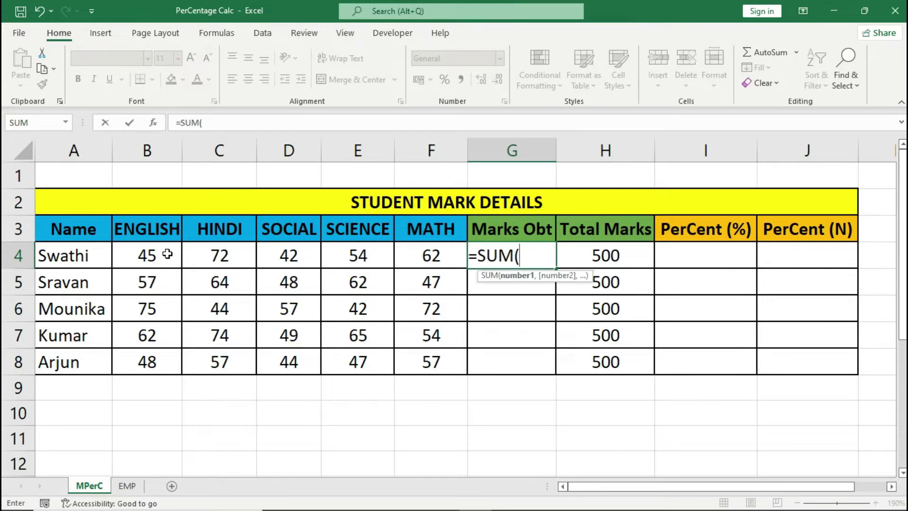
left_click_drag(168, 254, 392, 245)
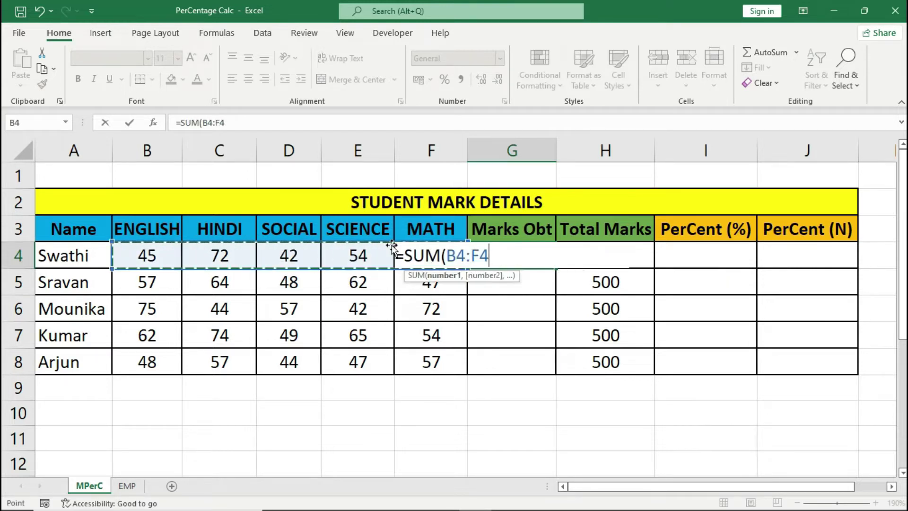
type(")")
key("Return")
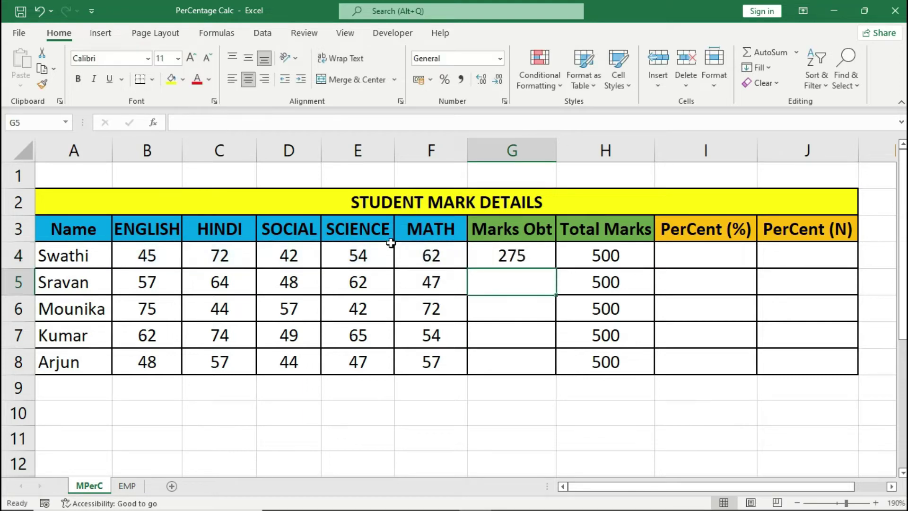
- Copy the SUM formula down to G8, giving 275, 278, 290, 304 and 253
left_click(483, 254)
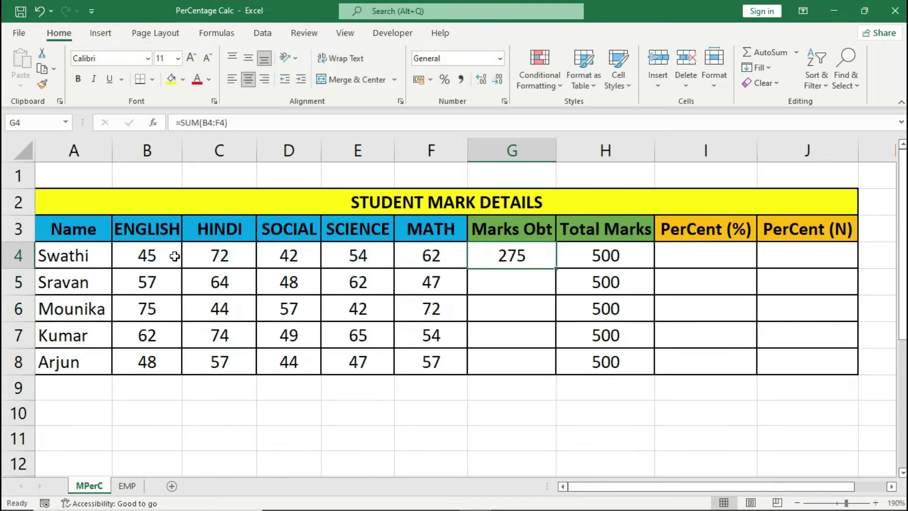
left_click_drag(166, 255, 407, 255)
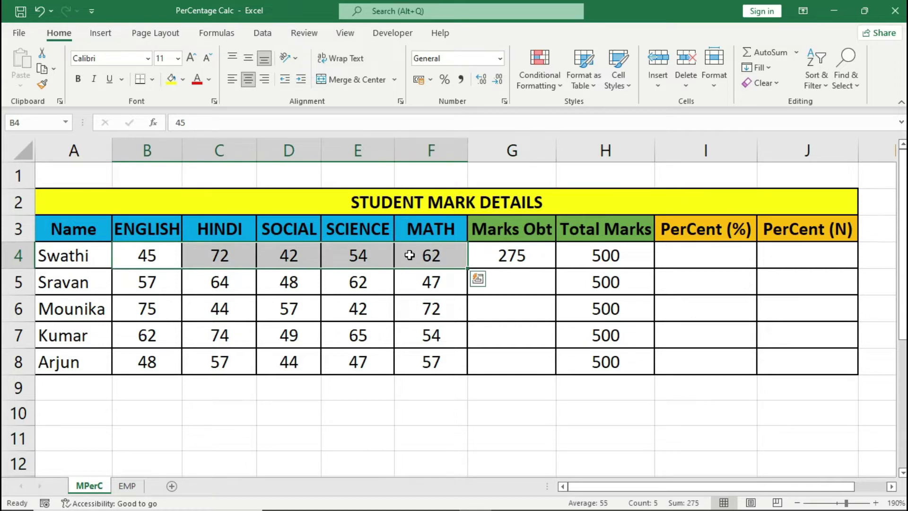
left_click(521, 260)
left_click_drag(556, 268, 556, 365)
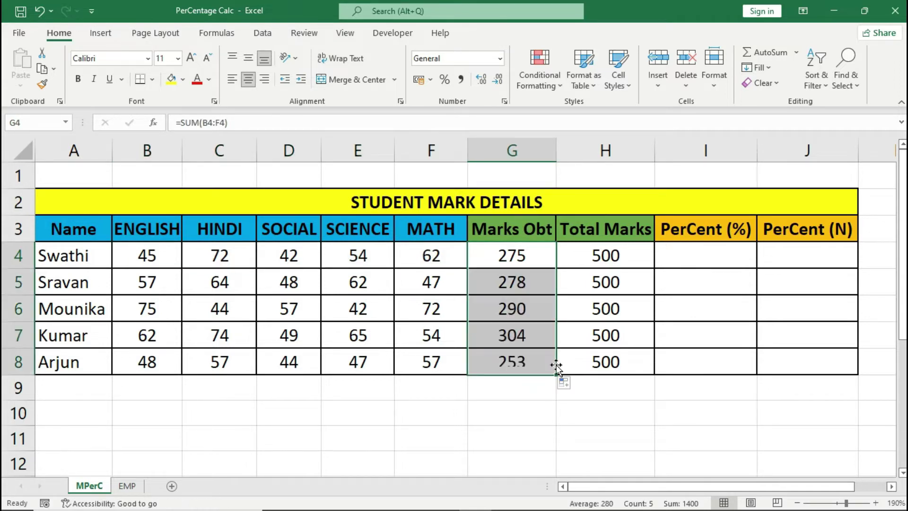
left_click(541, 359)
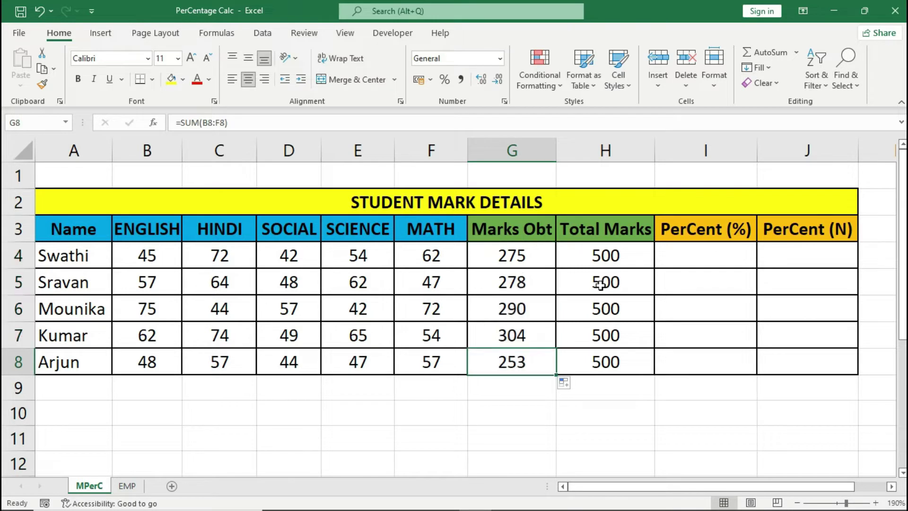
left_click_drag(599, 235, 600, 259)
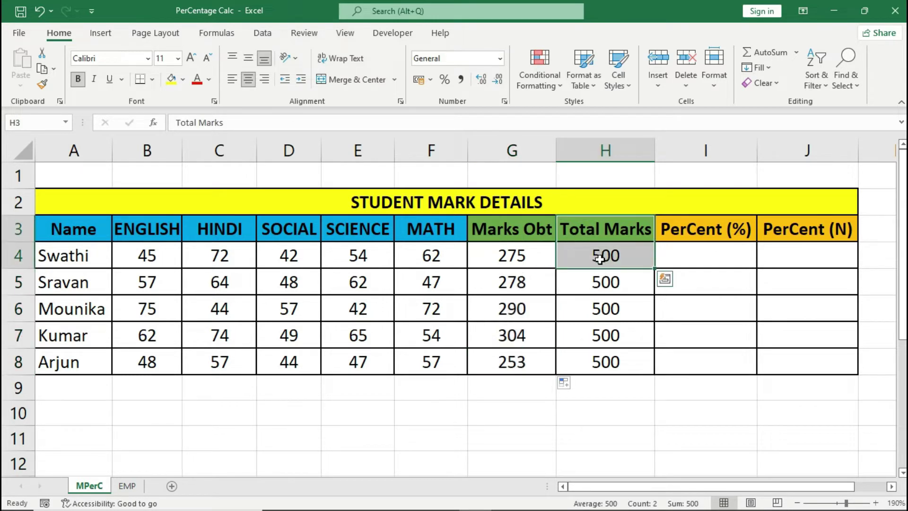
left_click(582, 257)
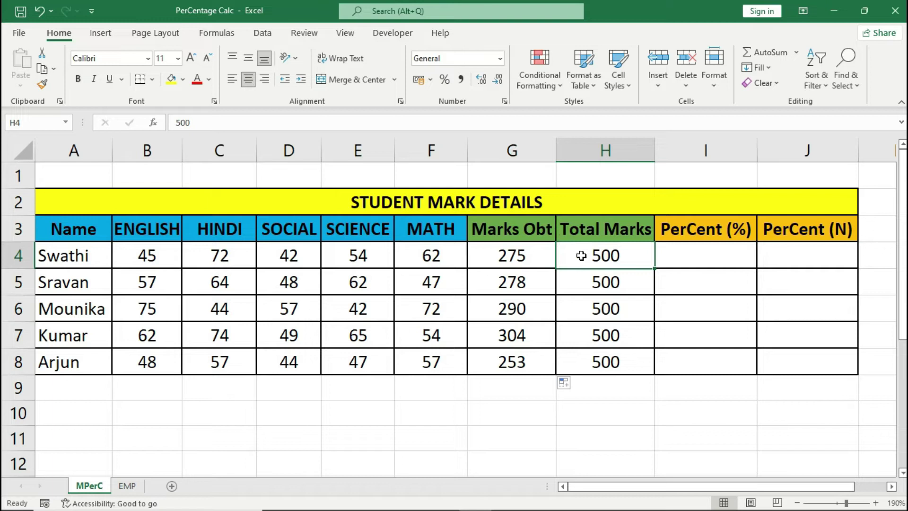
- Review the five subject headings and the Total Marks values of 500
left_click(170, 230)
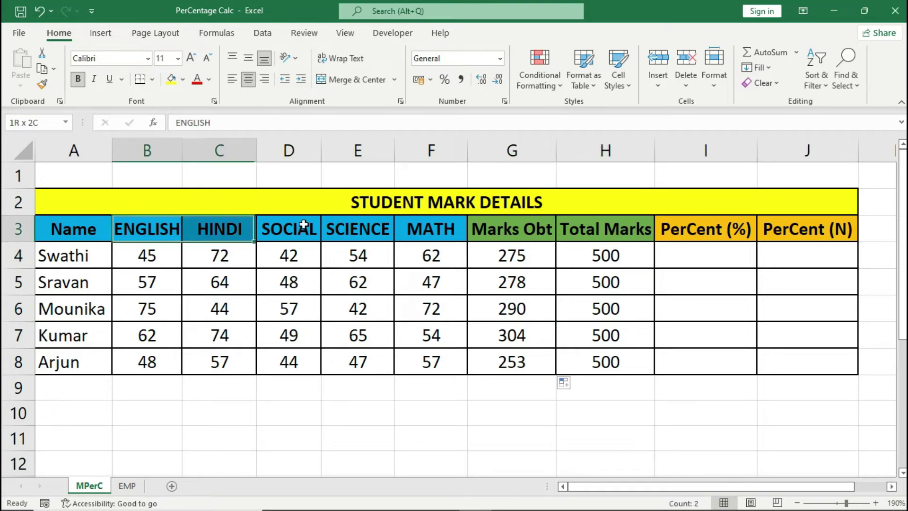
left_click_drag(168, 233, 424, 229)
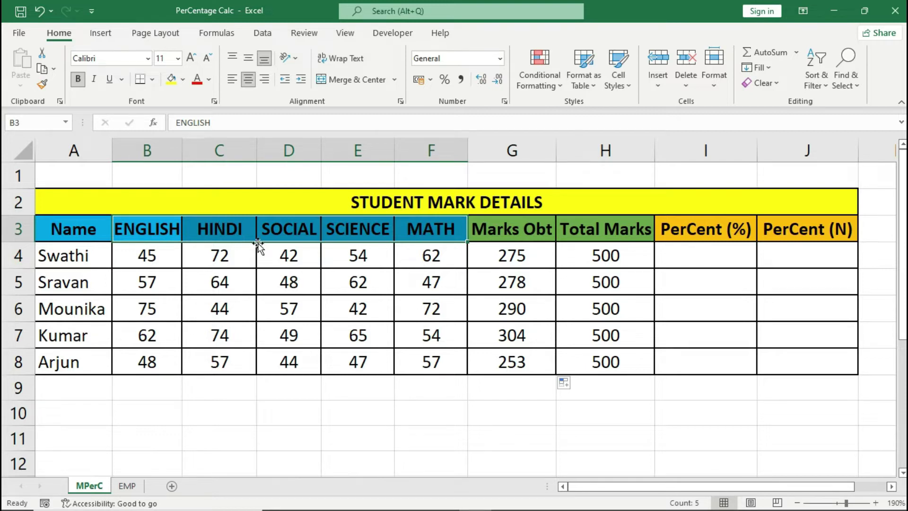
left_click(596, 256)
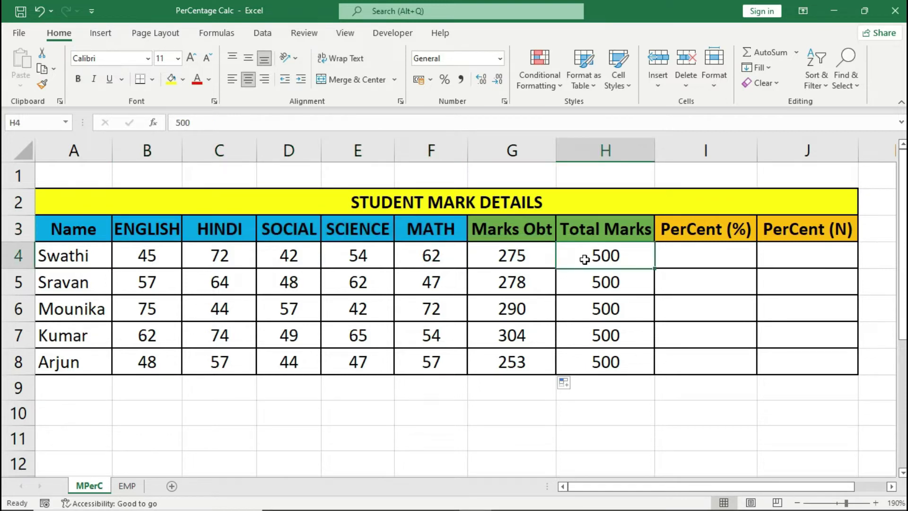
left_click_drag(584, 260, 596, 362)
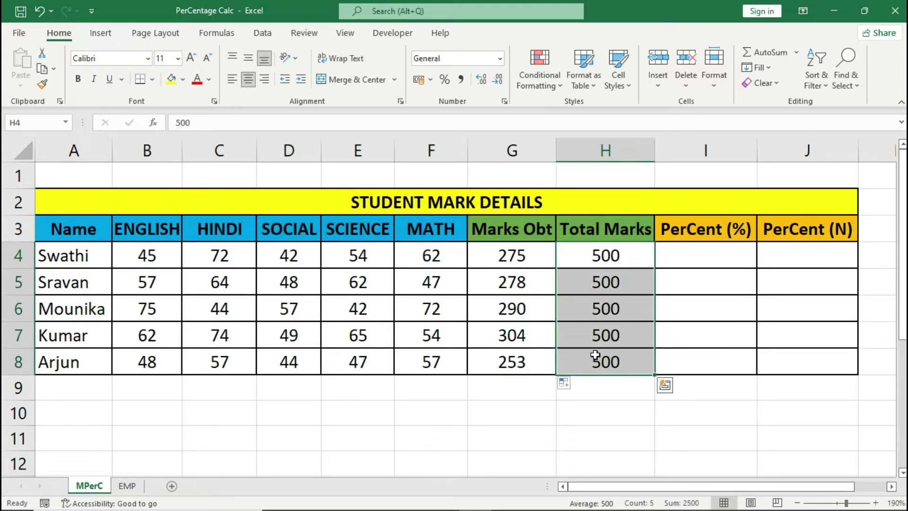
- Enter =G4/H4 in I4 to get the first student's share, 0.55
left_click(702, 266)
type("=")
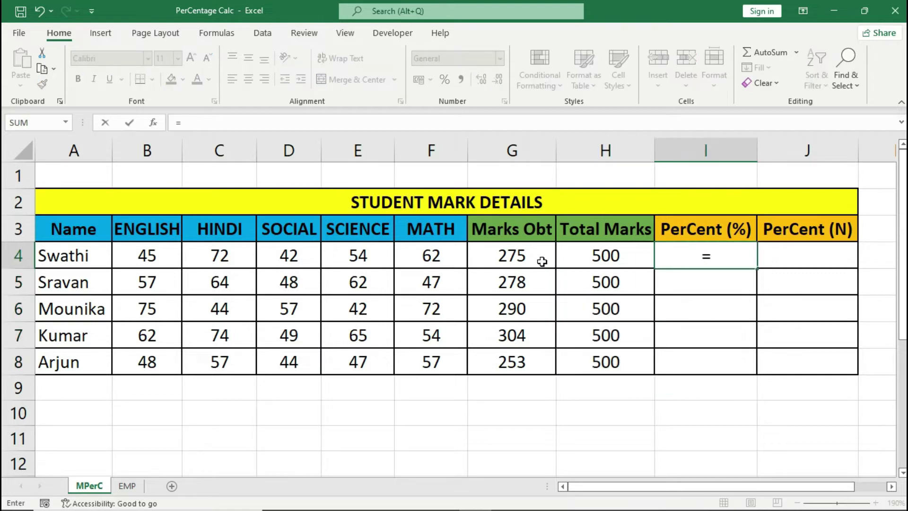
left_click(537, 262)
type("/")
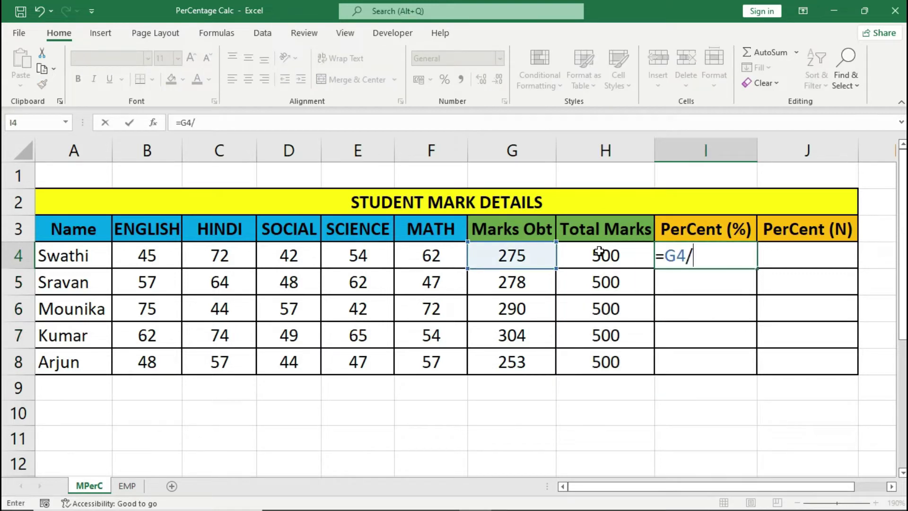
left_click(599, 251)
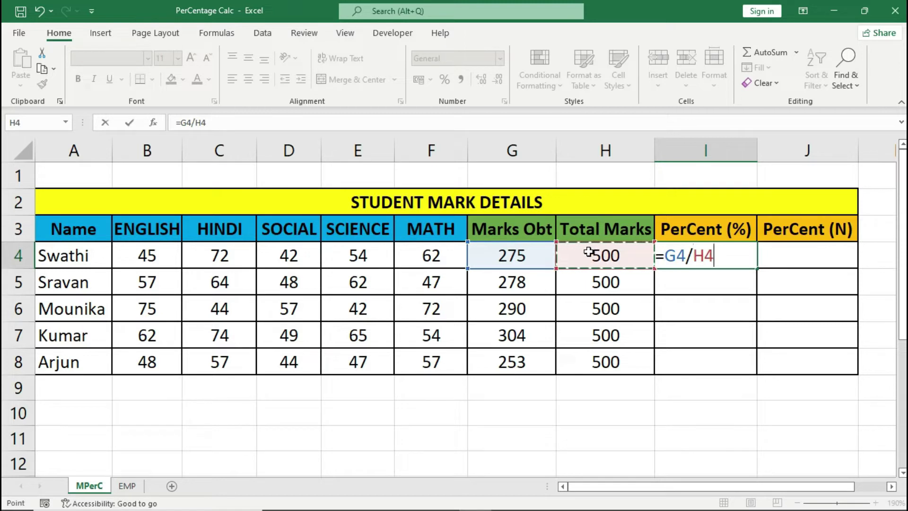
key("Return")
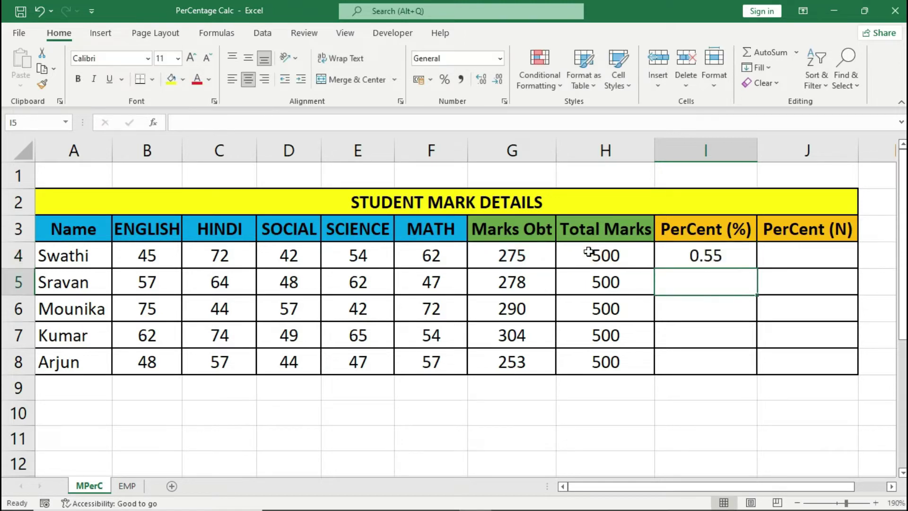
- Apply Percent Style to I4 and copy it down to I8, showing 55%, 56%, 58%, 61%, 51%
left_click(673, 251)
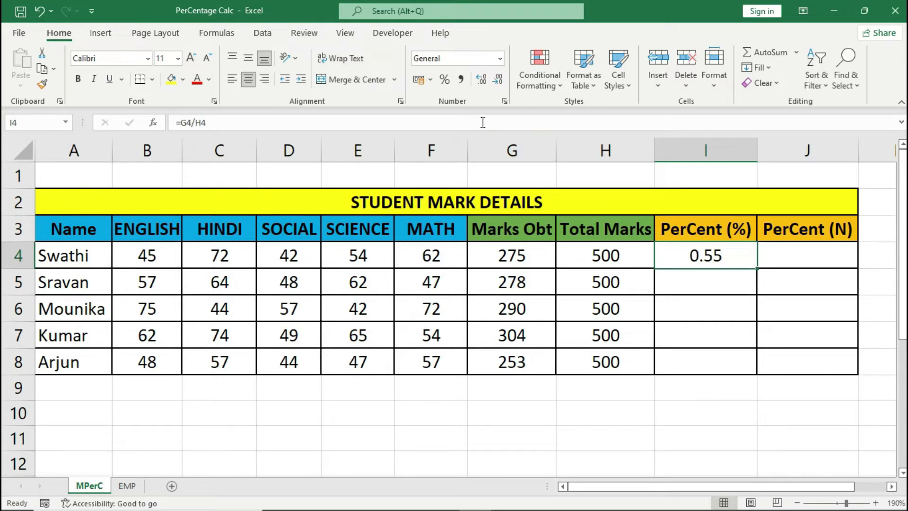
left_click(445, 81)
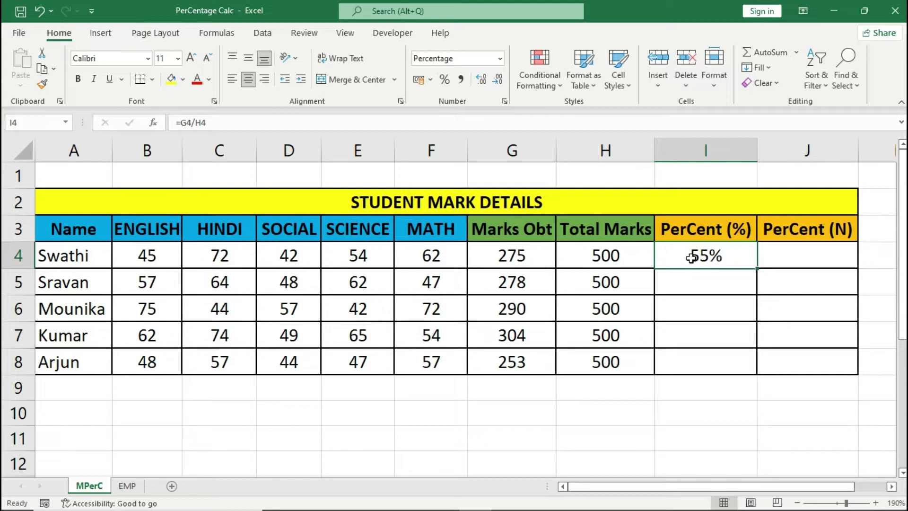
left_click_drag(758, 269, 757, 366)
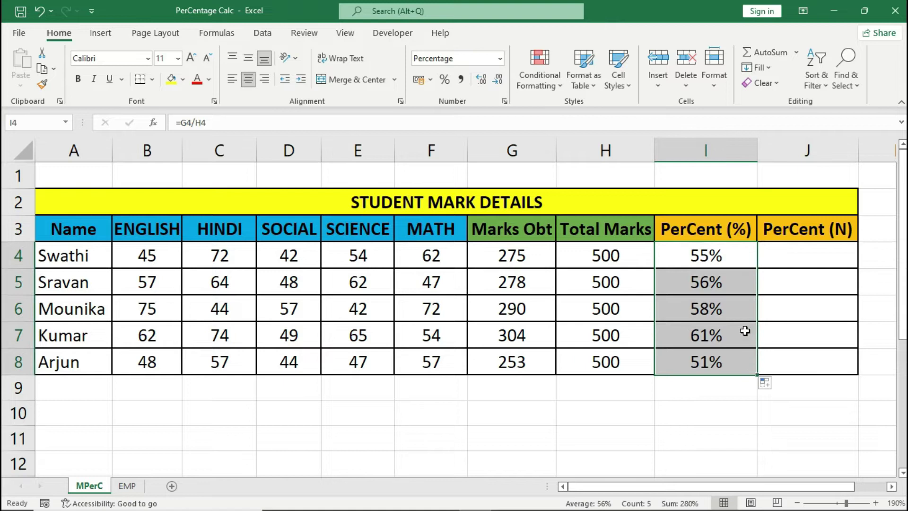
left_click(721, 285)
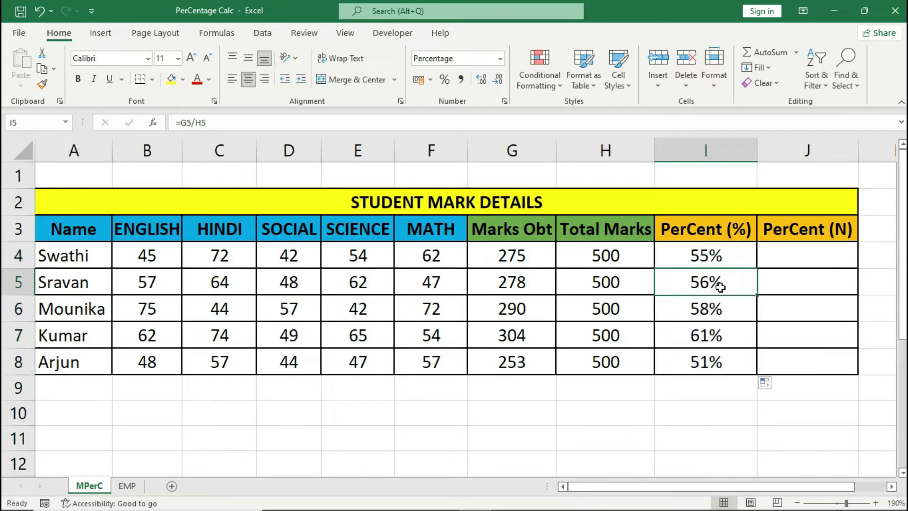
left_click(720, 328)
left_click(735, 365)
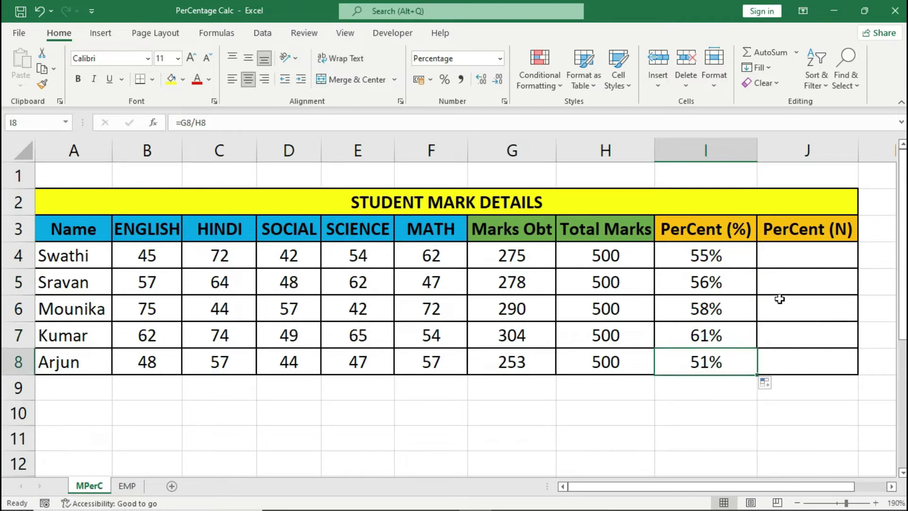
left_click_drag(805, 261, 812, 359)
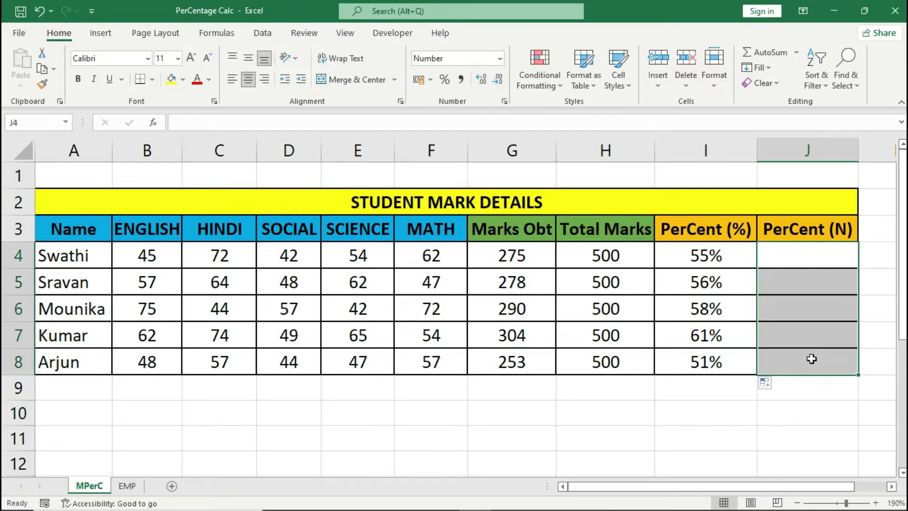
- Type the value 55 directly into J4 as the first numeric percent
left_click(813, 259)
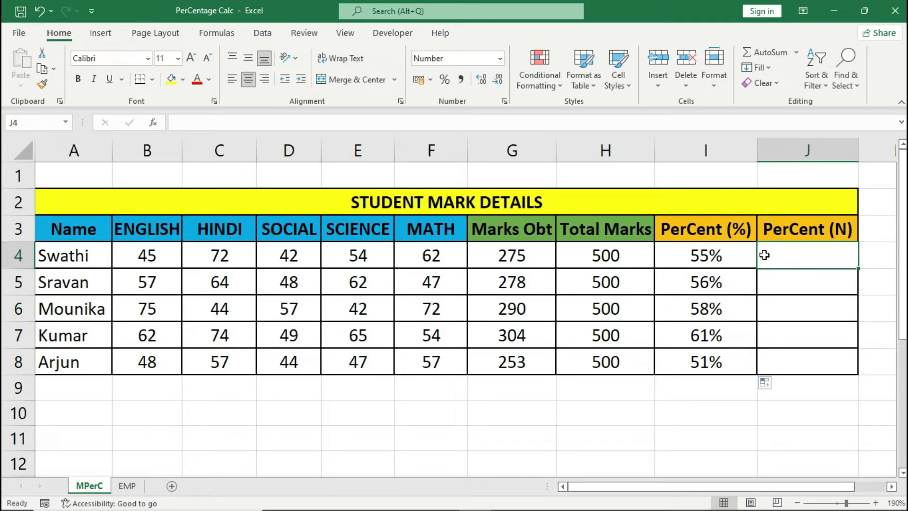
left_click(680, 256)
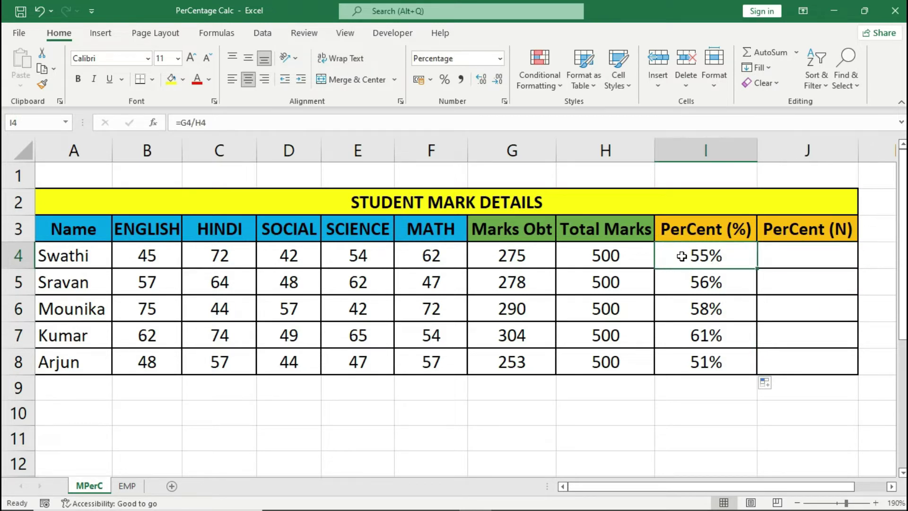
left_click(799, 258)
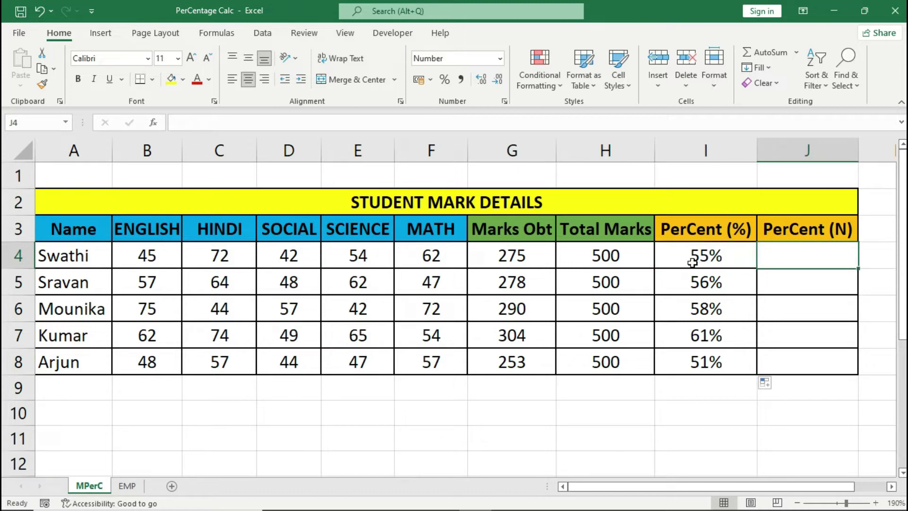
type("55")
key("Return")
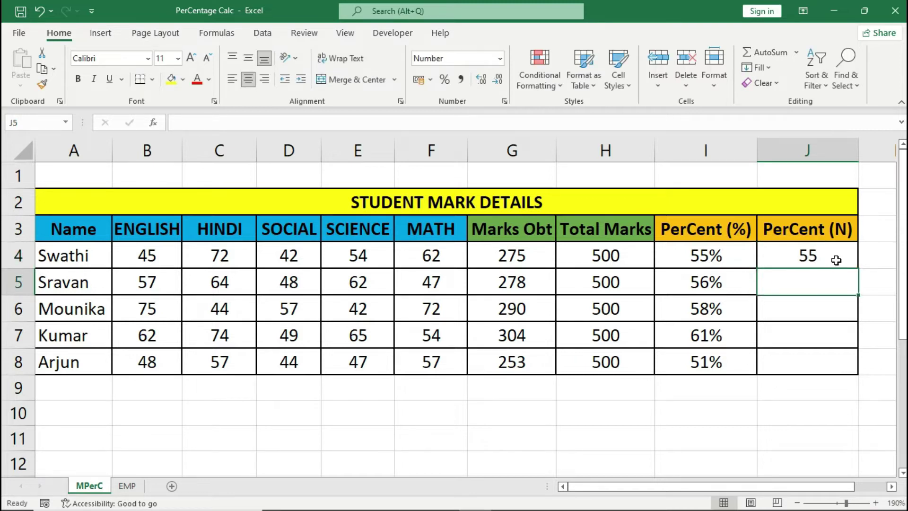
- Replace the 55 in J4 with the formula =(G4/H4)*100
left_click(836, 261)
key("Delete")
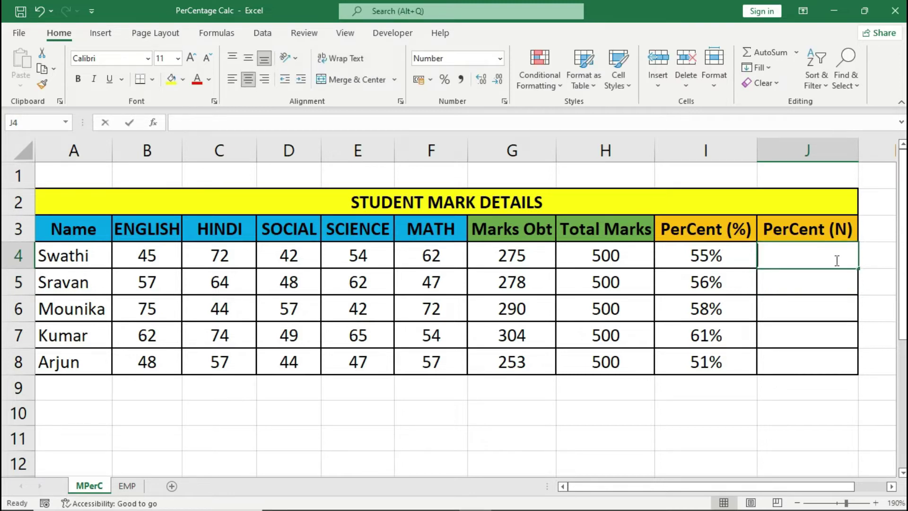
type("=(")
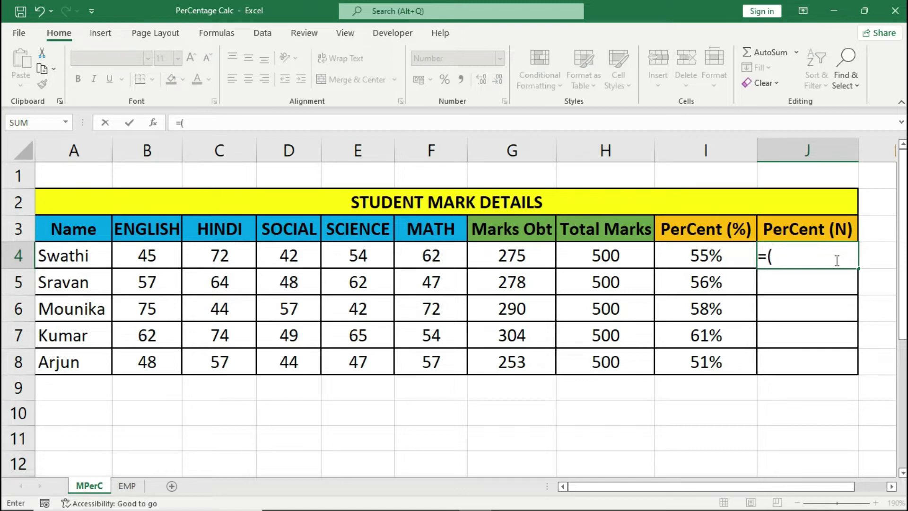
left_click(525, 251)
type("/")
left_click(576, 260)
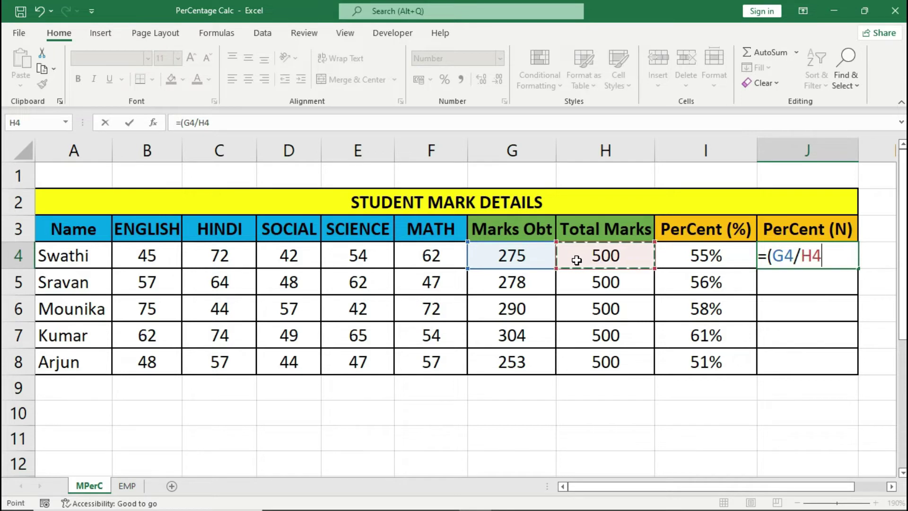
type(")")
type("100")
key("Return")
- Copy J4's formula down to J8, giving 55, 56, 58, 61 and 51, and compare both percent columns
key("Up")
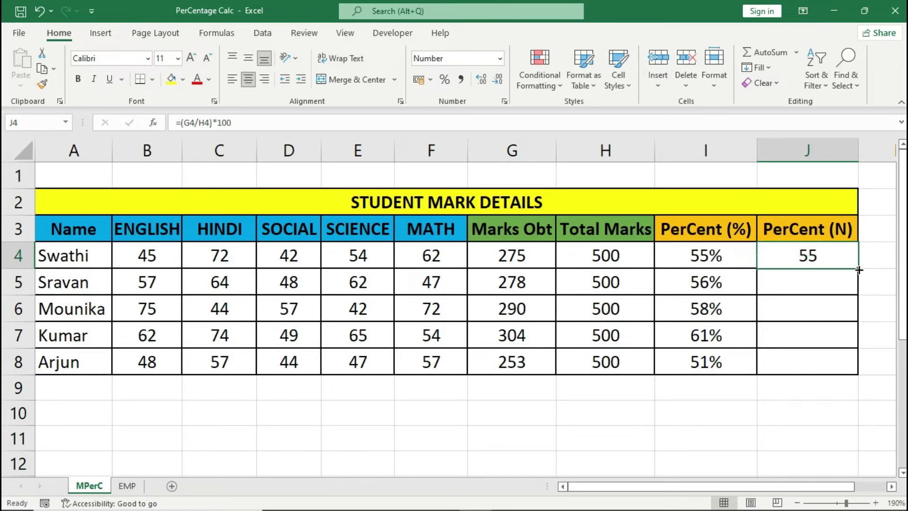
left_click_drag(859, 269, 860, 371)
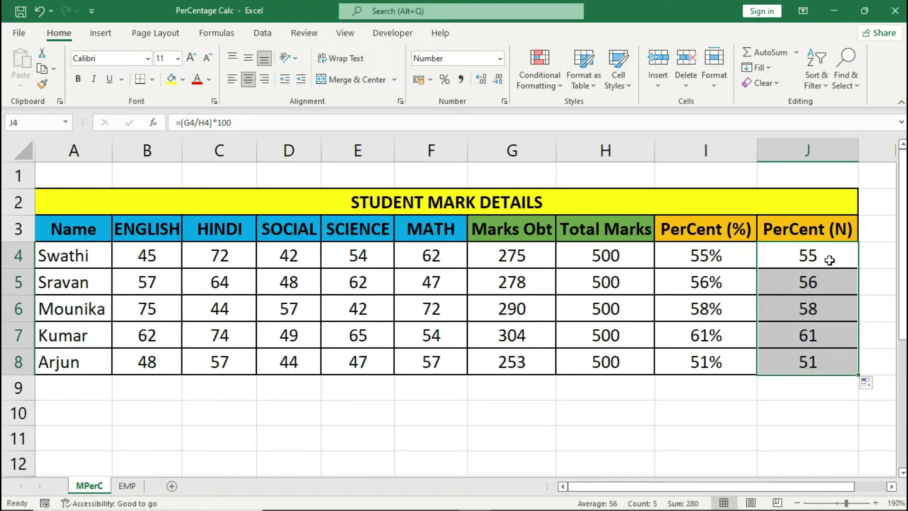
left_click_drag(830, 259, 831, 356)
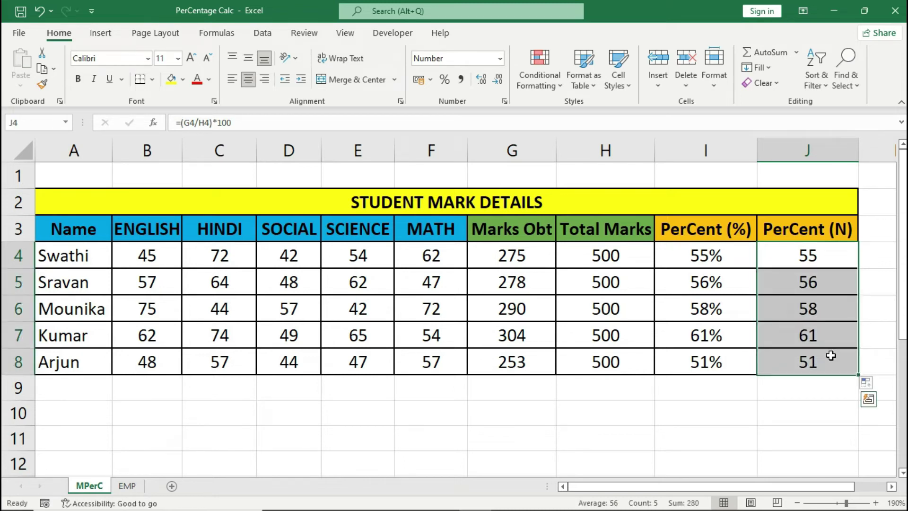
left_click(721, 263)
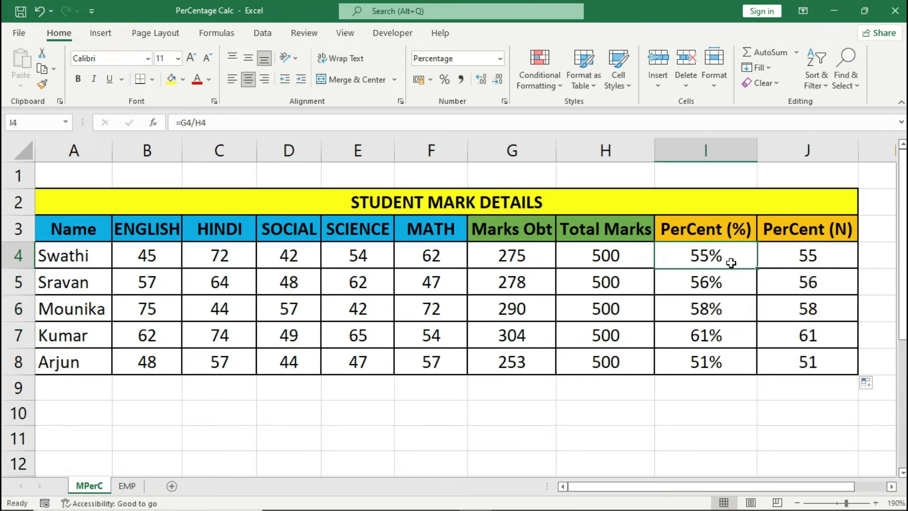
left_click(790, 260)
left_click(729, 365)
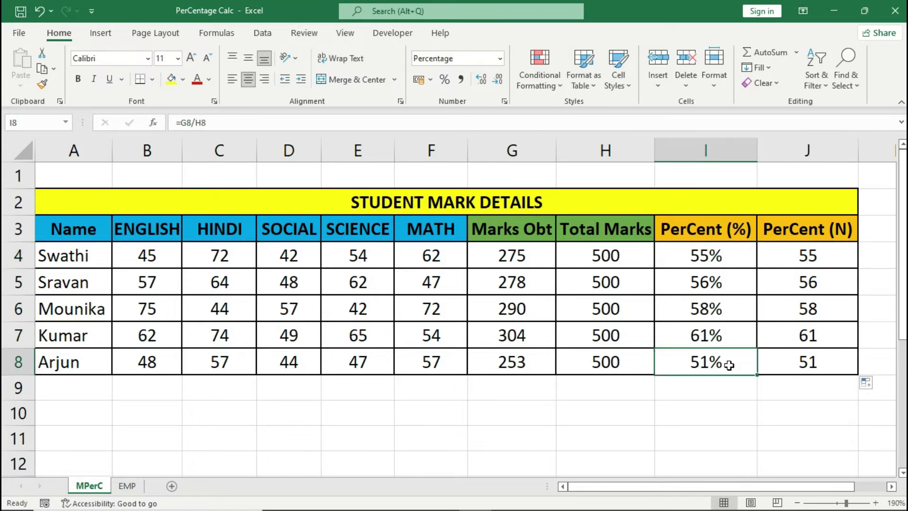
left_click(777, 364)
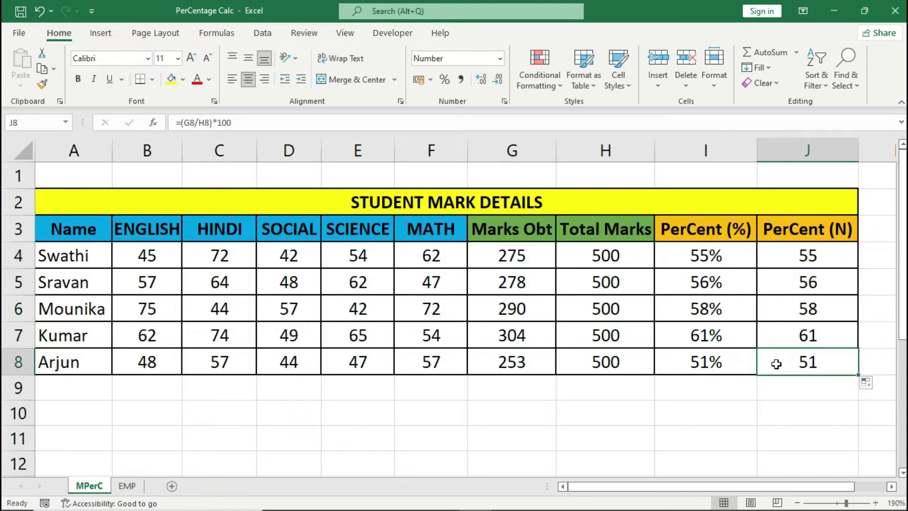
left_click_drag(745, 261, 788, 359)
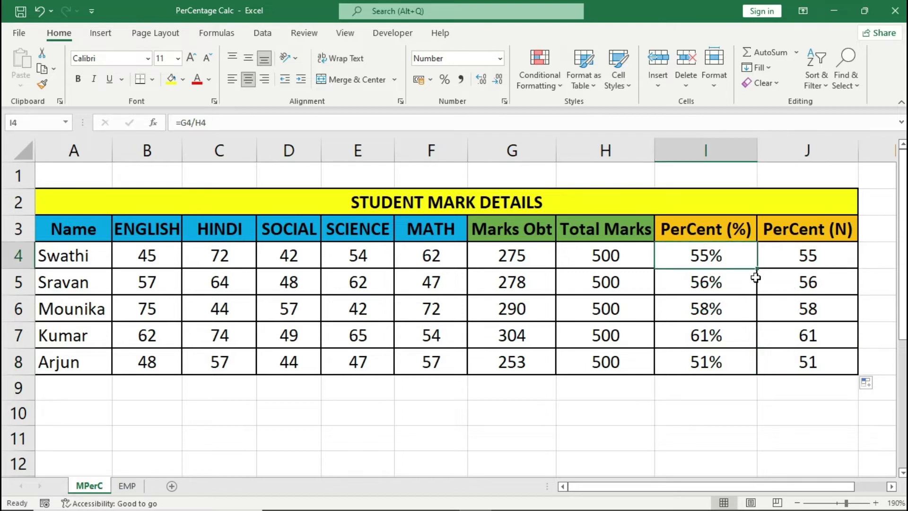
left_click(741, 256)
- Review the EMP sheet's employee names and their 2020 and 2021 sales figures
left_click(794, 258)
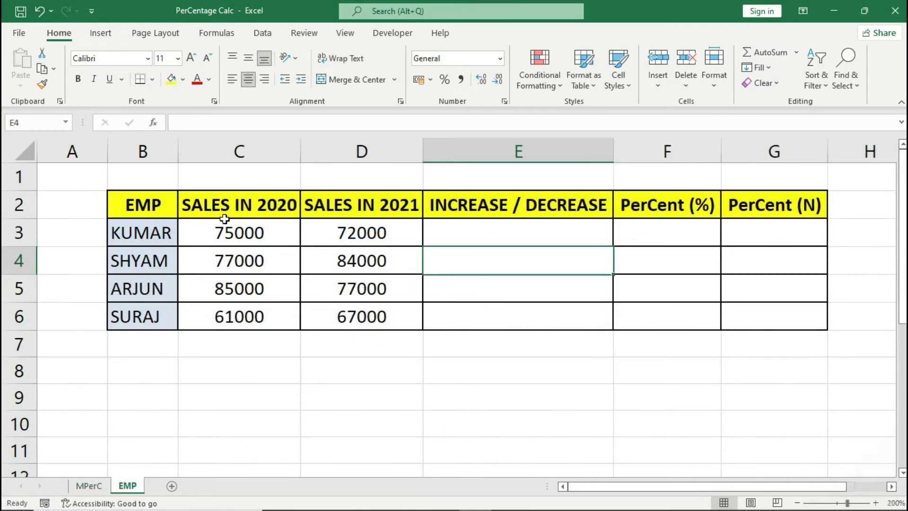
left_click_drag(173, 208, 313, 316)
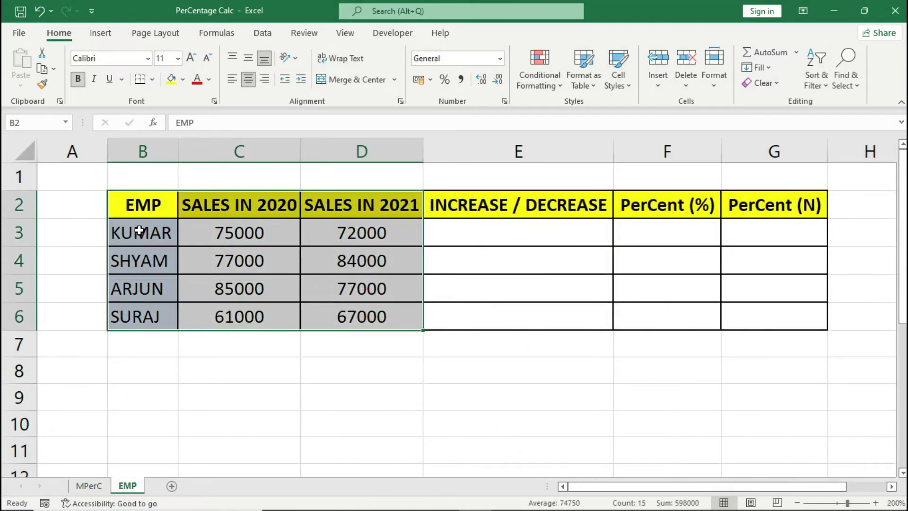
left_click_drag(140, 231, 138, 314)
left_click_drag(278, 233, 286, 310)
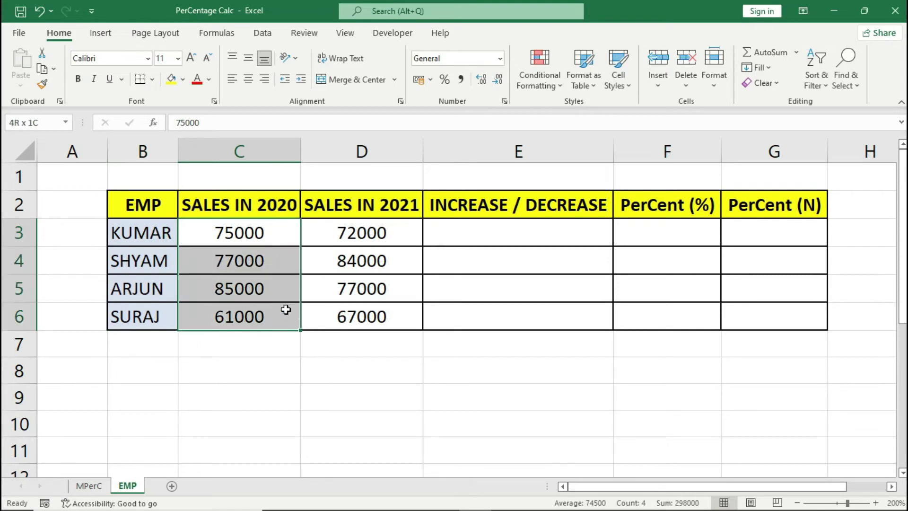
left_click_drag(355, 232, 368, 310)
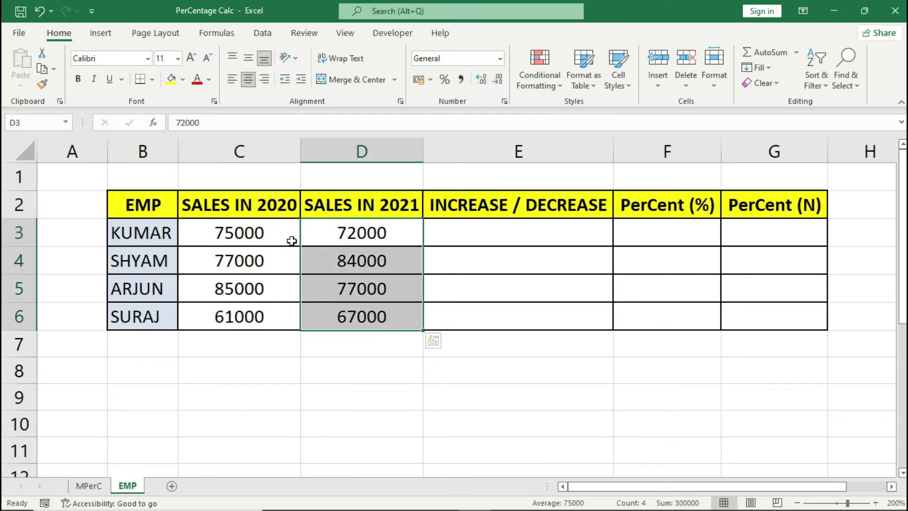
left_click(268, 234)
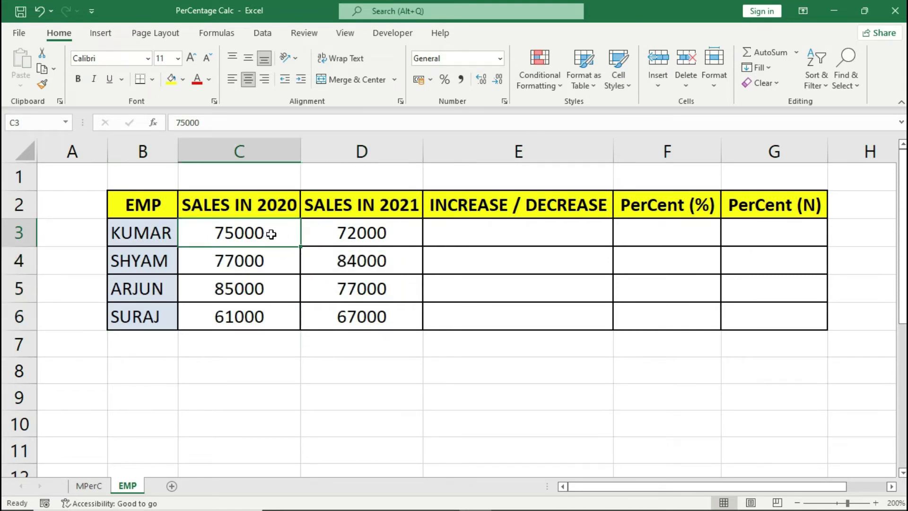
left_click(352, 235)
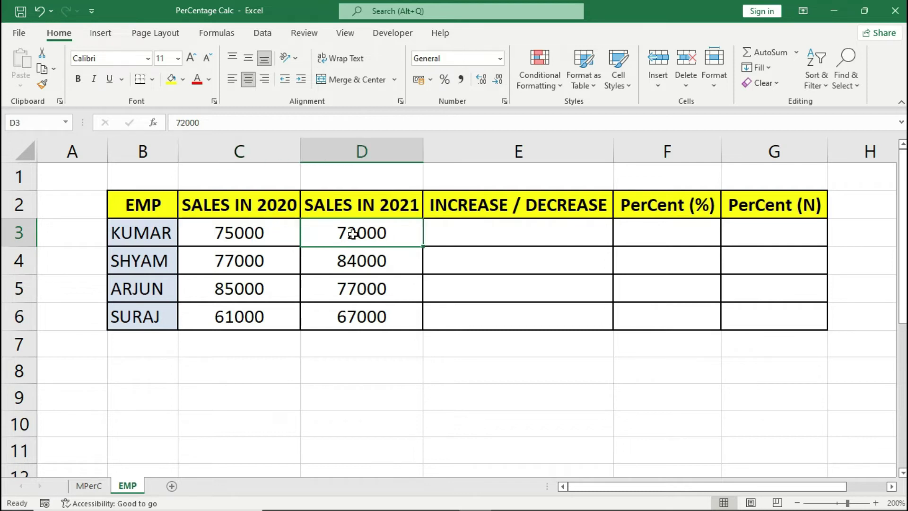
left_click_drag(267, 234, 329, 234)
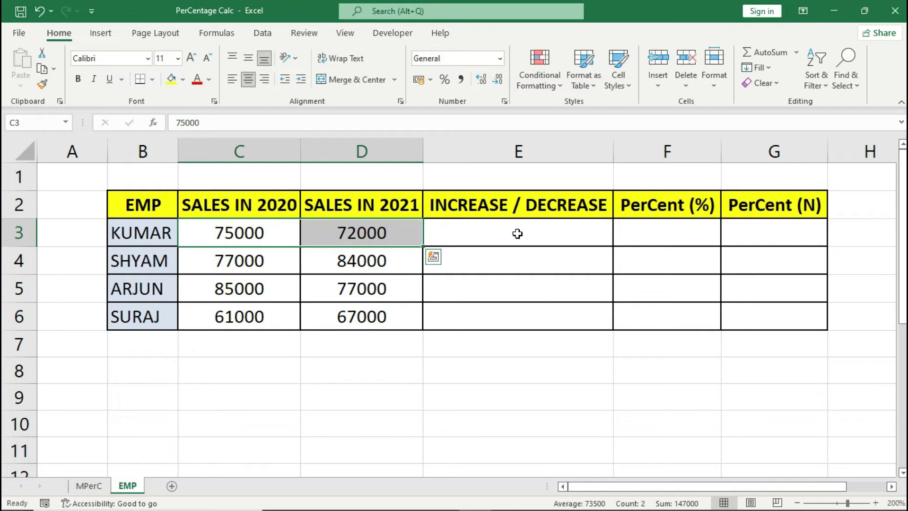
- Point out the empty INCREASE / DECREASE, PerCent (%) and PerCent (N) columns
left_click_drag(518, 234, 521, 312)
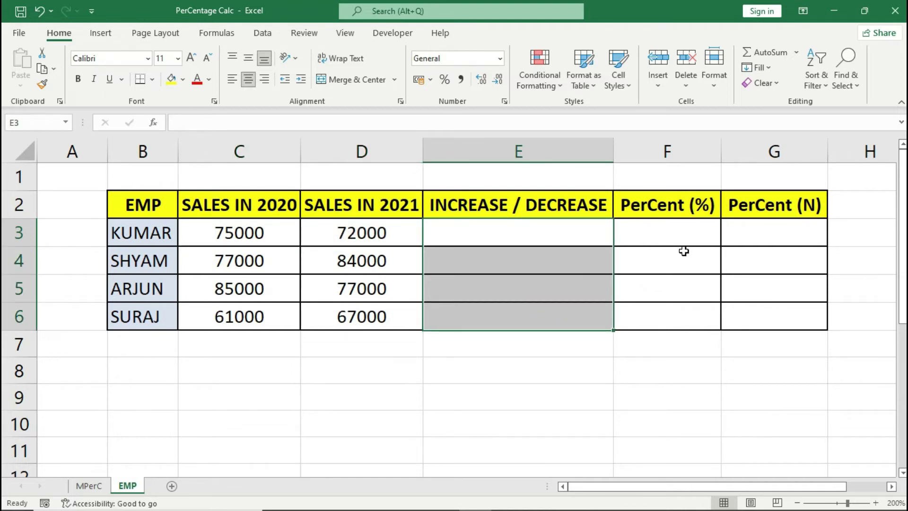
left_click_drag(680, 236, 689, 323)
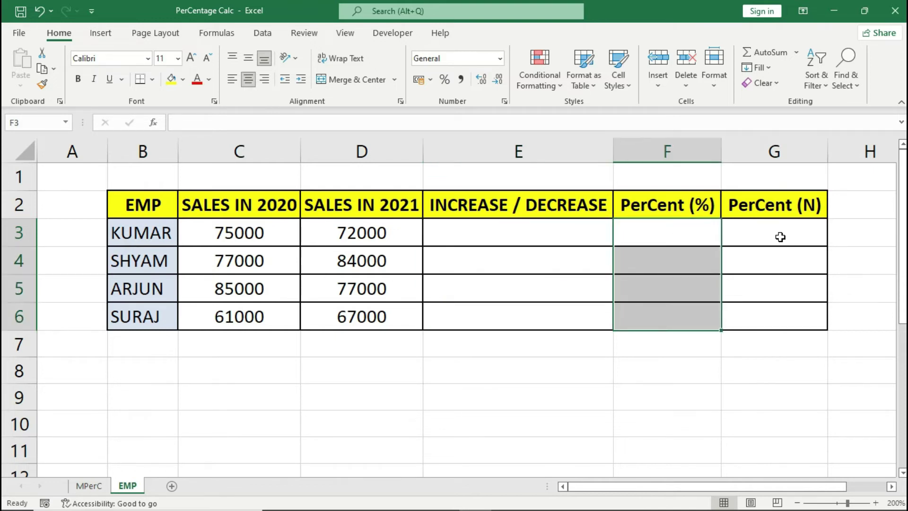
left_click_drag(780, 237, 780, 314)
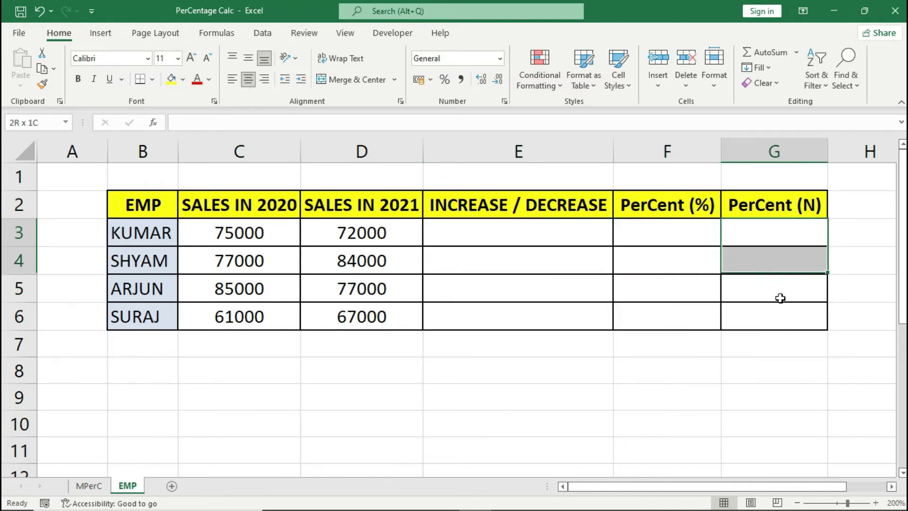
left_click(549, 243)
- Enter =D3-C3 in E3 for the first employee's sales difference
type("=")
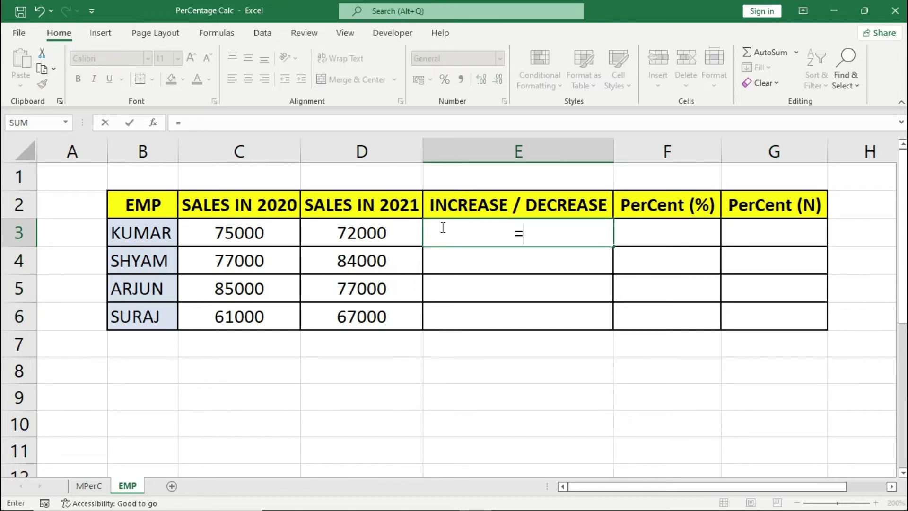
left_click(402, 227)
type("-")
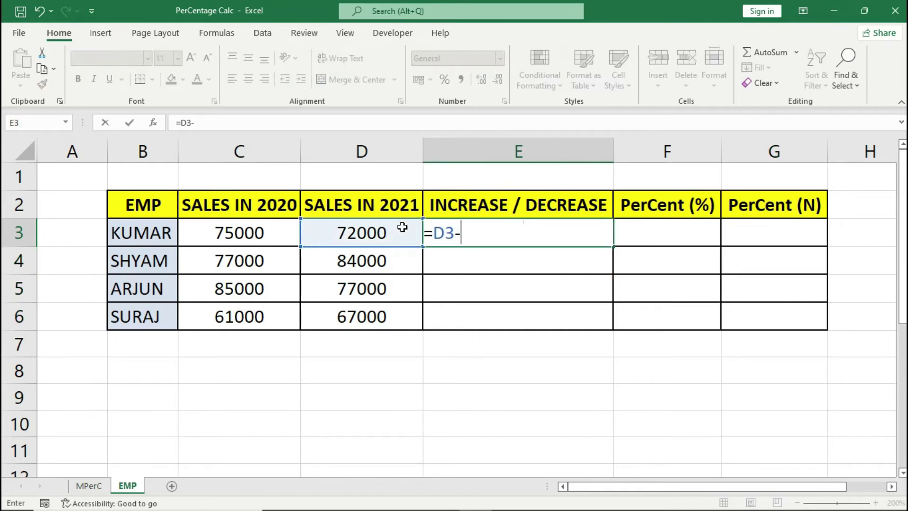
left_click(263, 226)
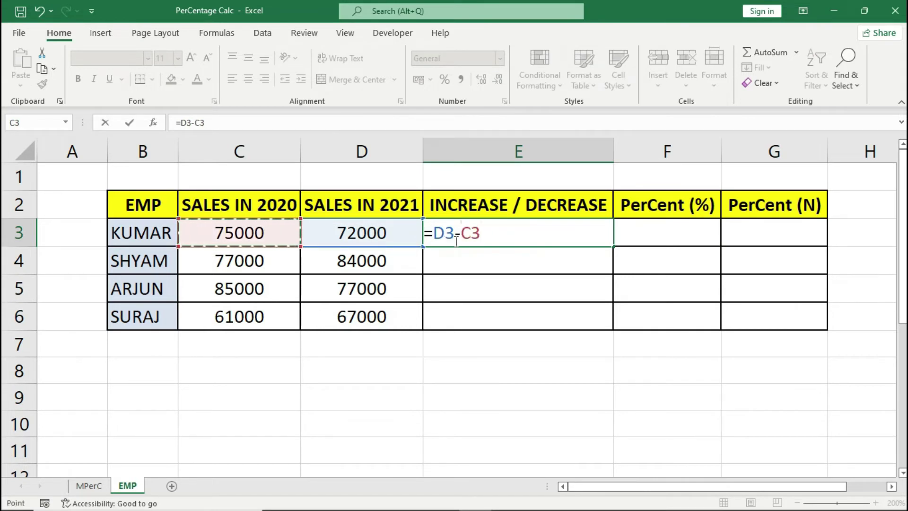
key("Return")
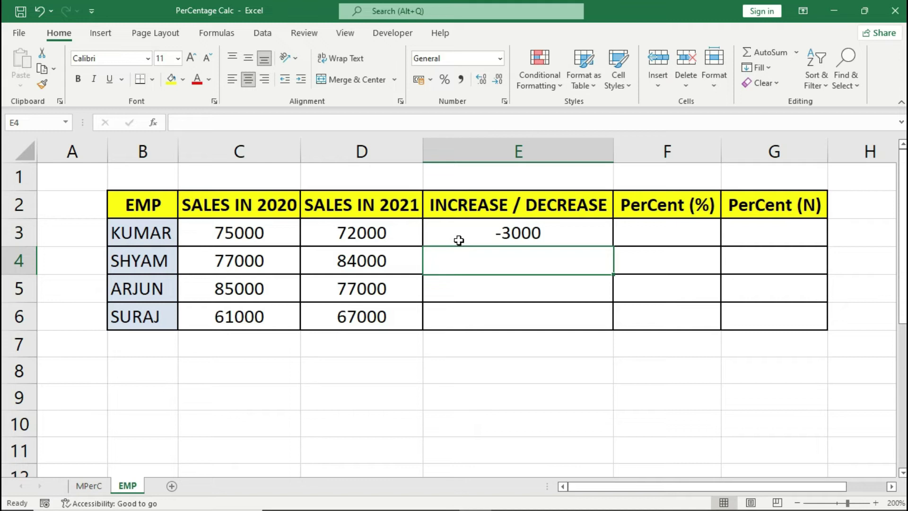
left_click(459, 233)
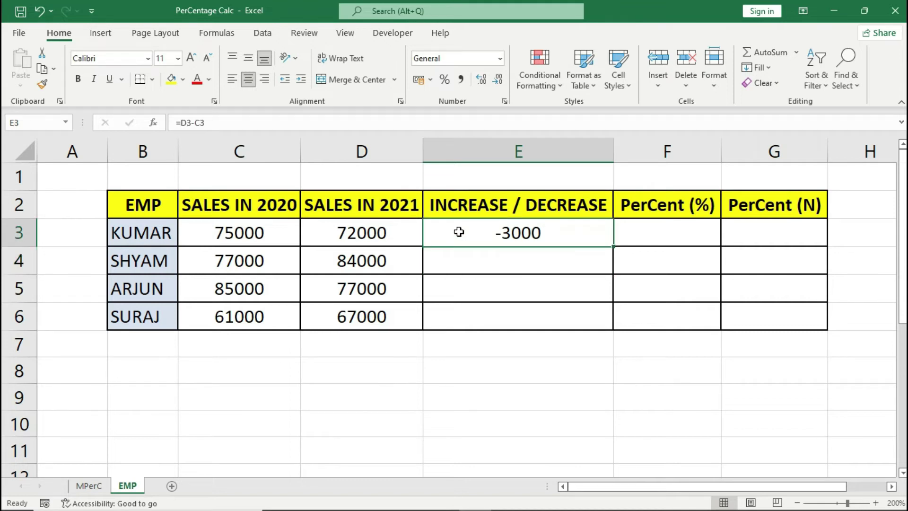
left_click(246, 225)
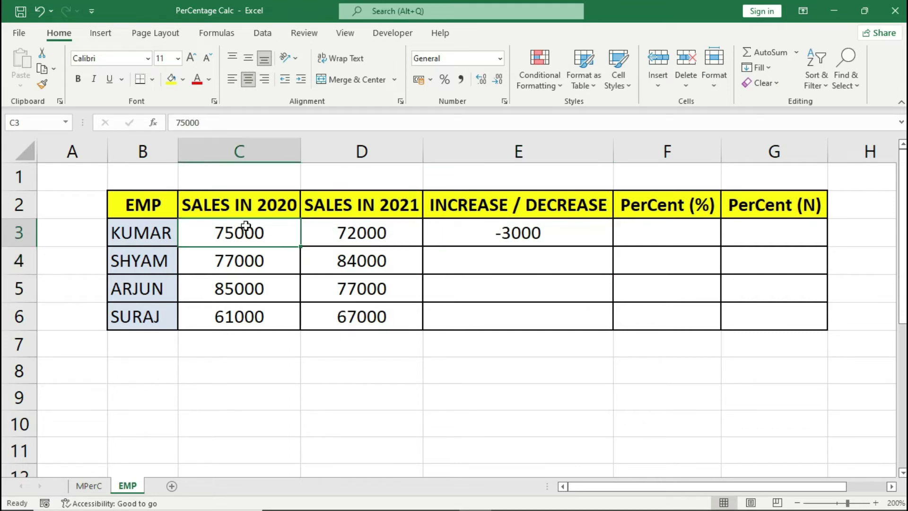
left_click(322, 230)
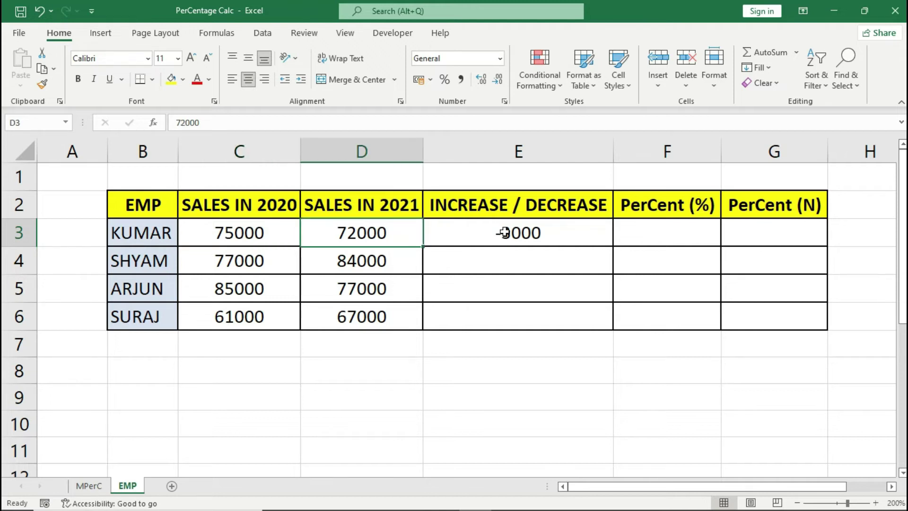
left_click(476, 230)
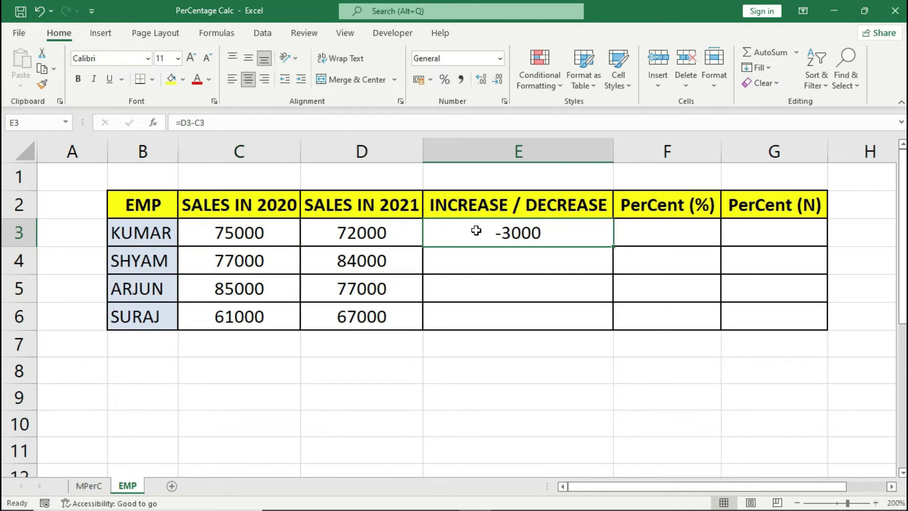
- Copy the difference formula down to E6, giving -3000, 7000, -8000 and 6000
left_click_drag(613, 249, 610, 316)
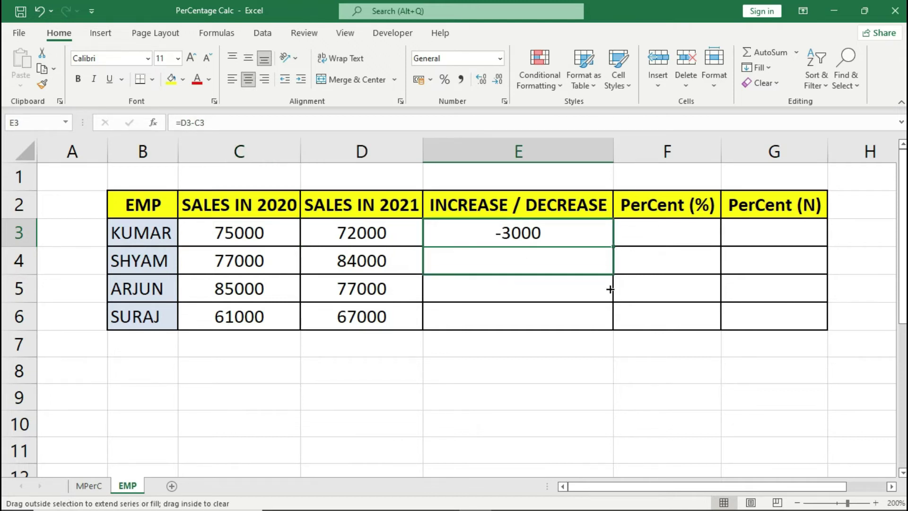
left_click(557, 263)
left_click(550, 290)
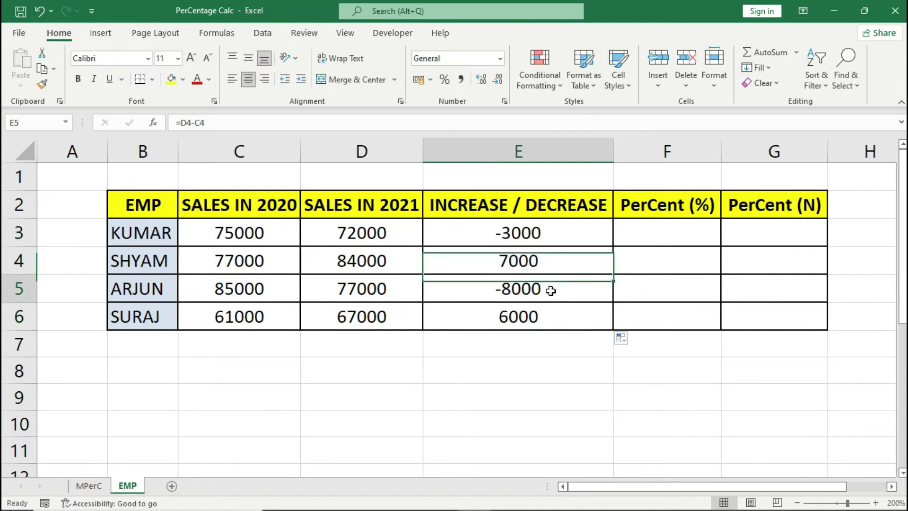
left_click(549, 318)
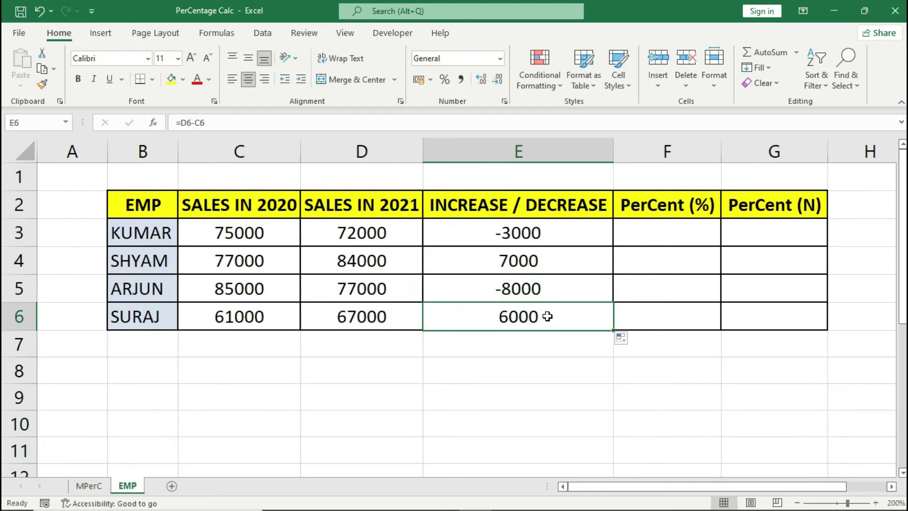
- Enter =E3/C3 in F3 for the first percentage change
left_click(705, 239)
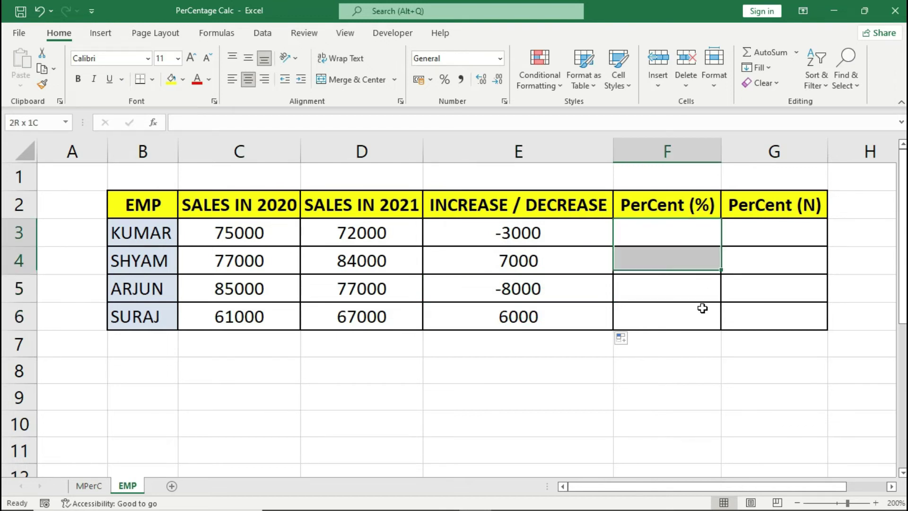
type("=")
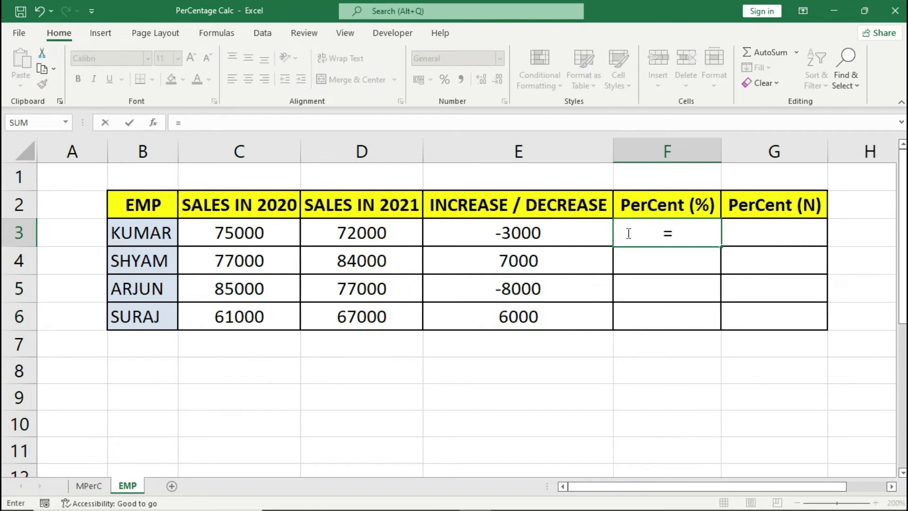
left_click(577, 232)
type("/")
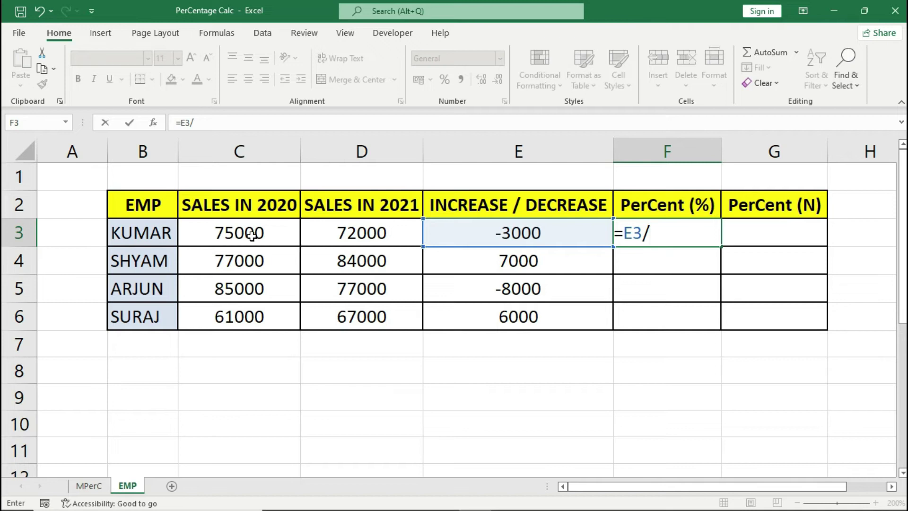
left_click(251, 235)
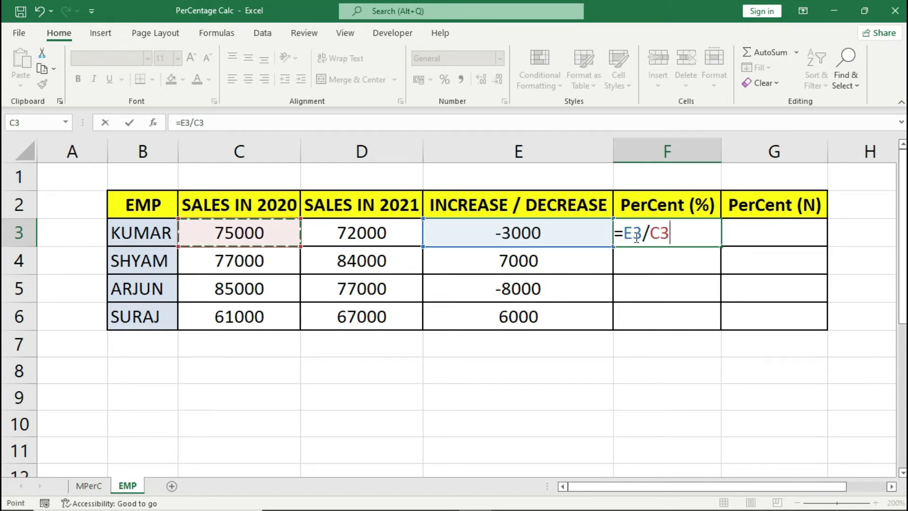
key("Return")
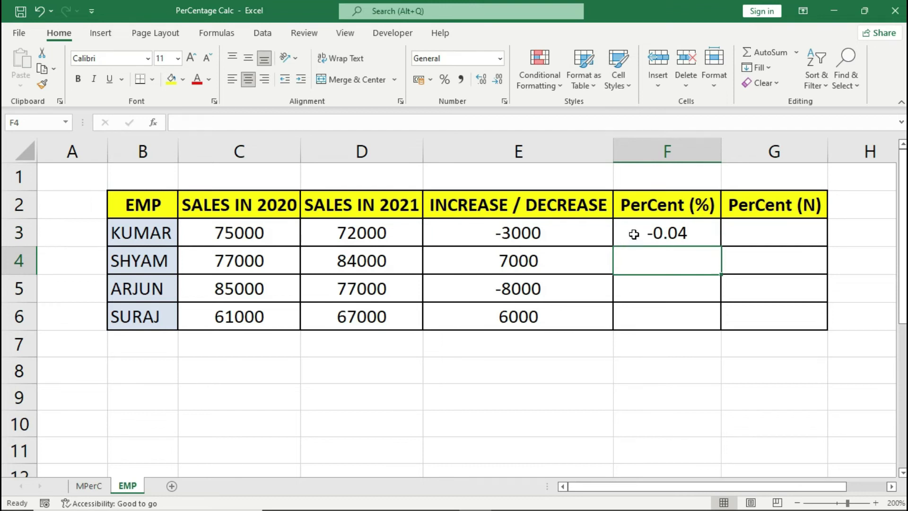
- Apply Percent Style to F3 and copy it down to F6, showing -4%, 9%, -9%, 10%
left_click(634, 231)
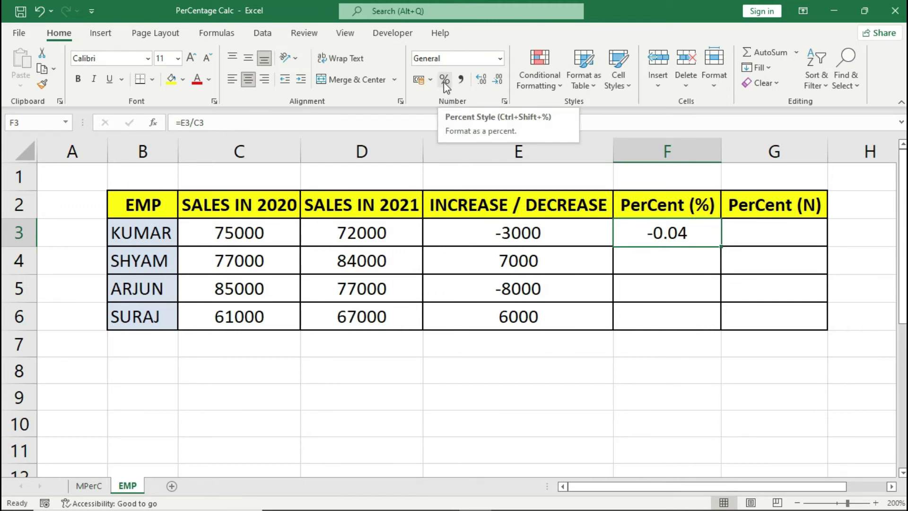
left_click(444, 80)
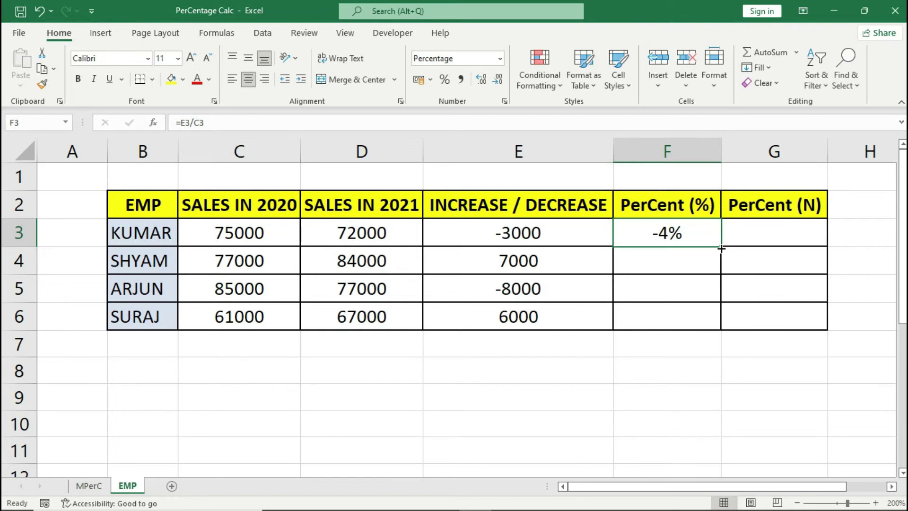
left_click_drag(721, 248, 721, 328)
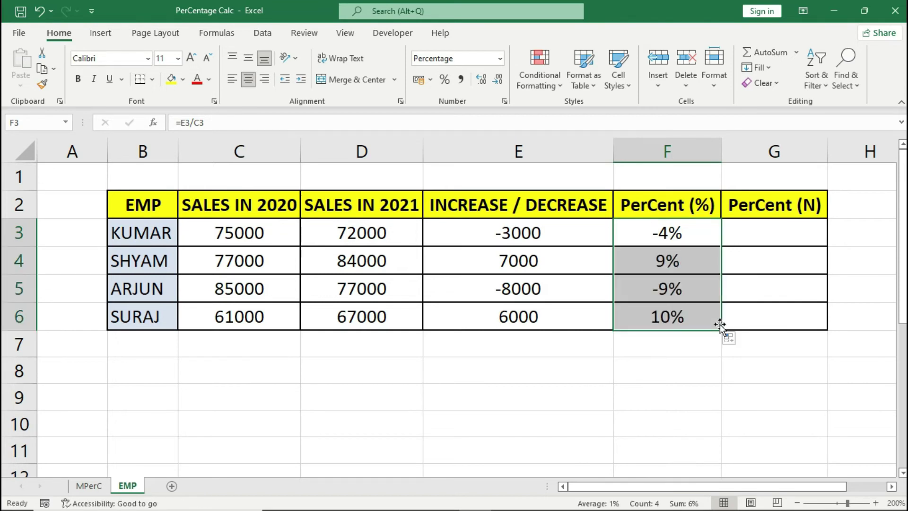
left_click(652, 260)
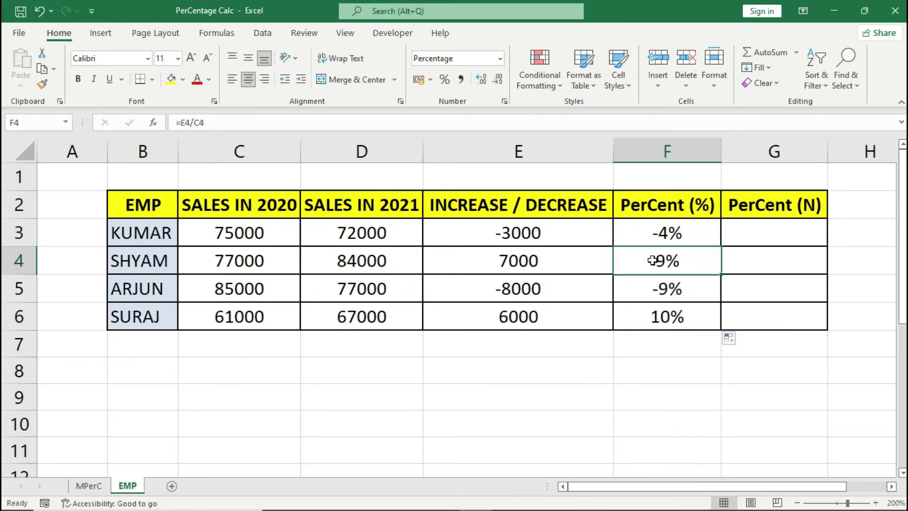
left_click(656, 290)
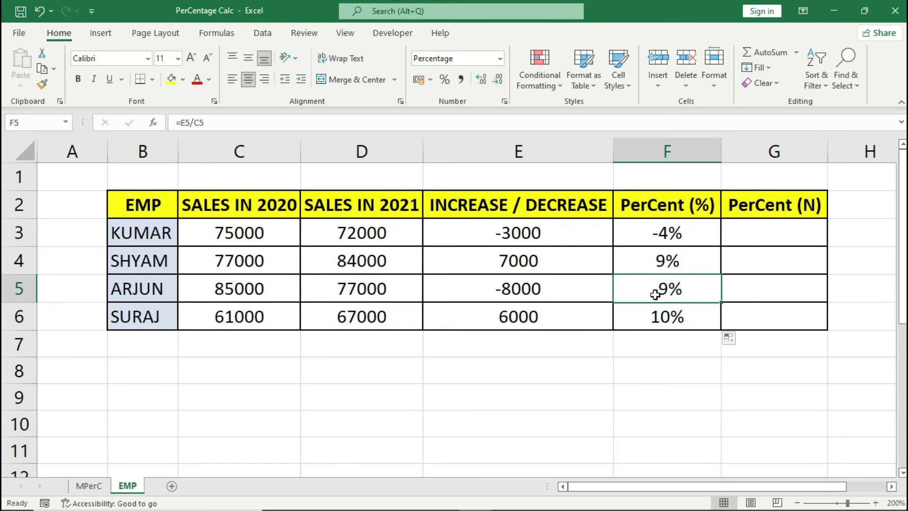
left_click(661, 321)
left_click_drag(799, 235, 805, 314)
- Enter =(E3/C3)*100 in G3 for the first numeric percent change
left_click(794, 238)
type("=")
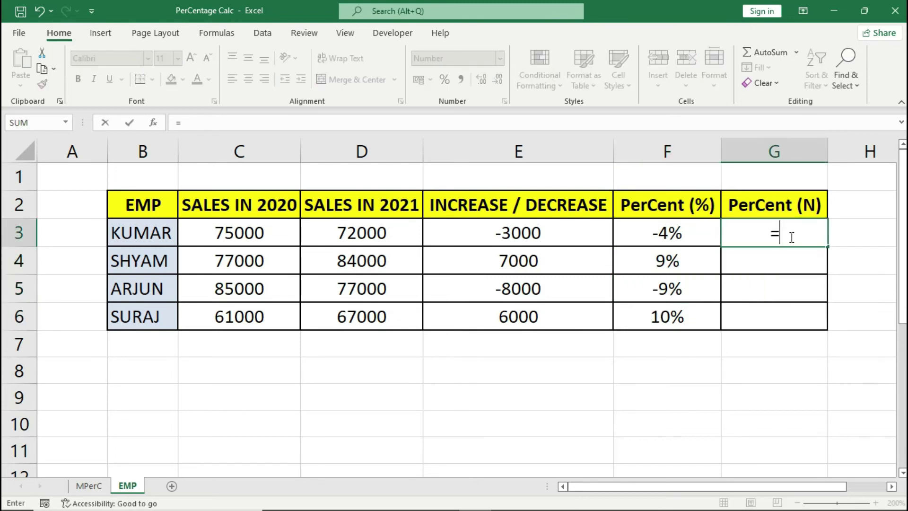
type("(")
left_click(583, 231)
type("/")
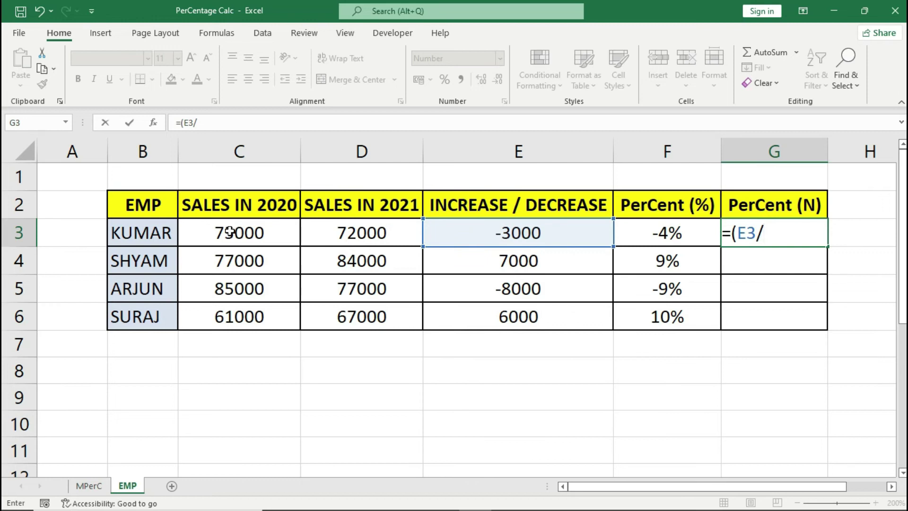
left_click(230, 231)
type(")*100")
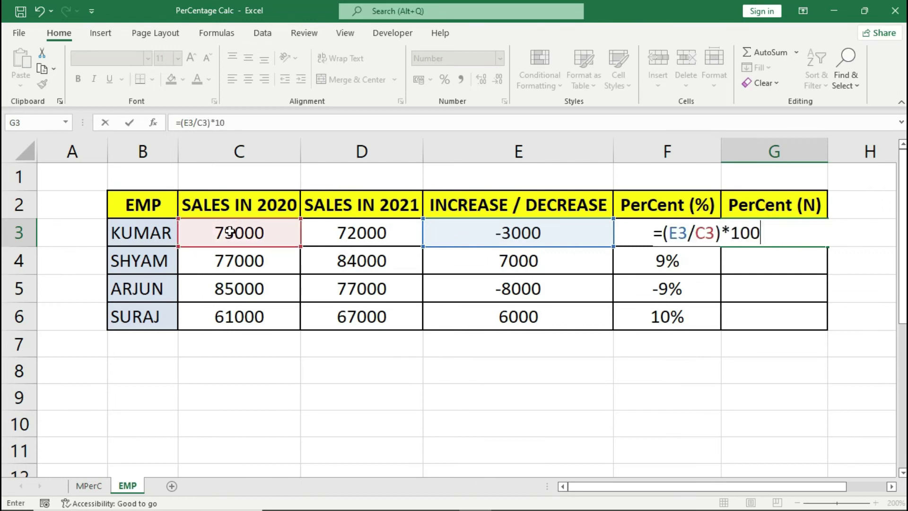
key("Return")
- Copy G3's formula down to G6, giving -4, 9, -9 and 10
key("Up")
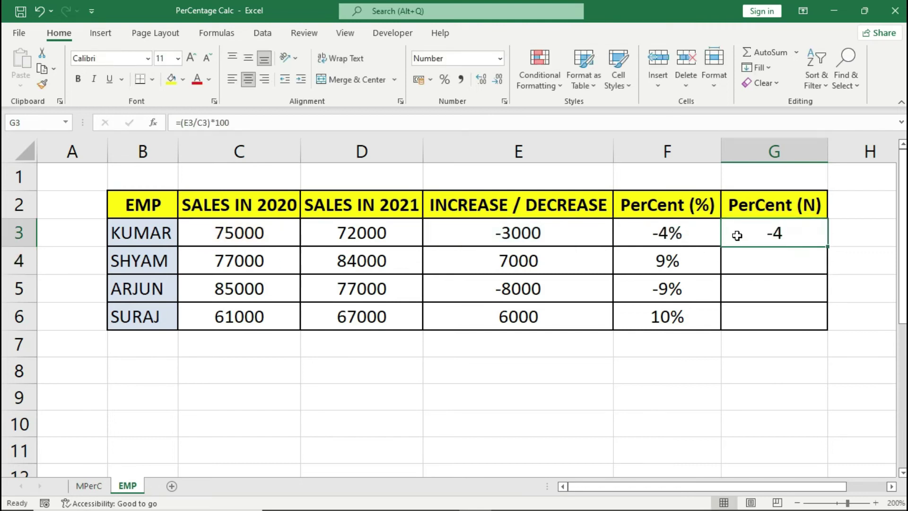
left_click_drag(829, 248, 828, 326)
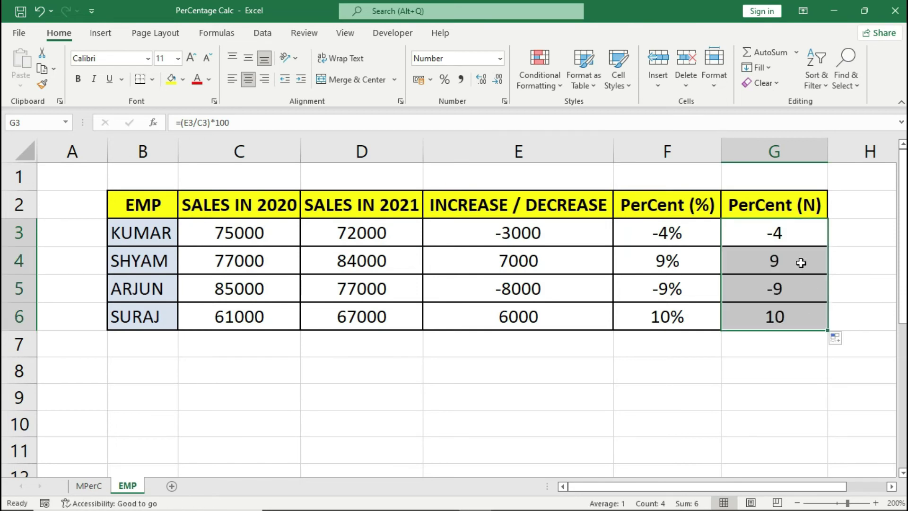
left_click(785, 288)
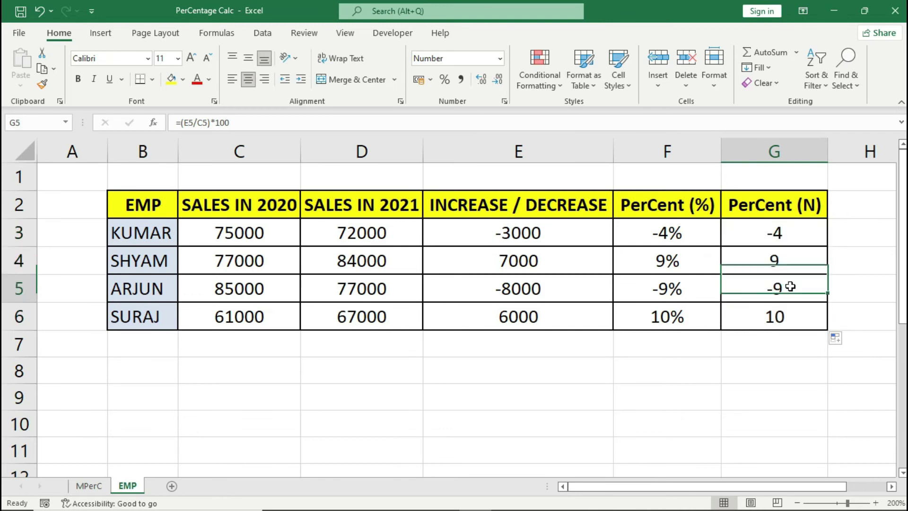
left_click(791, 316)
- Review F3's existing formula and clear the PerCent (%) results F3:F6
left_click(694, 231)
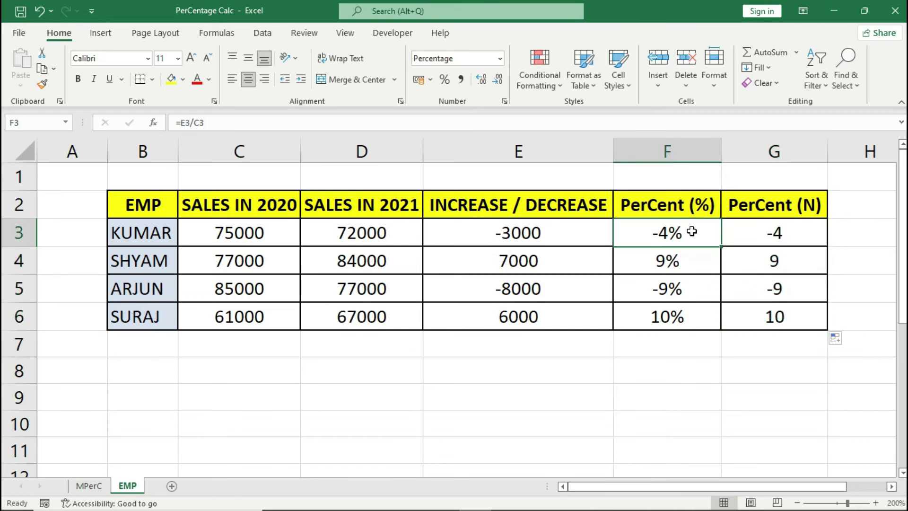
double_click(693, 232)
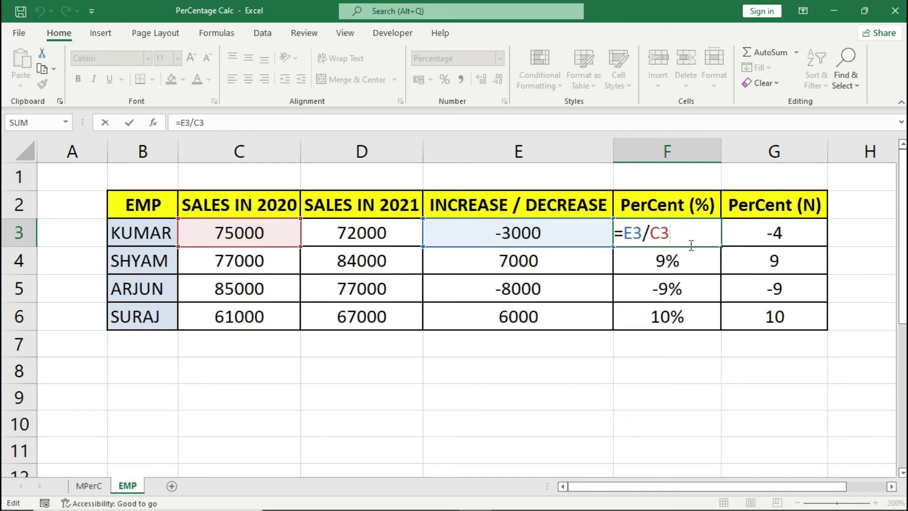
key("Return")
key("Up")
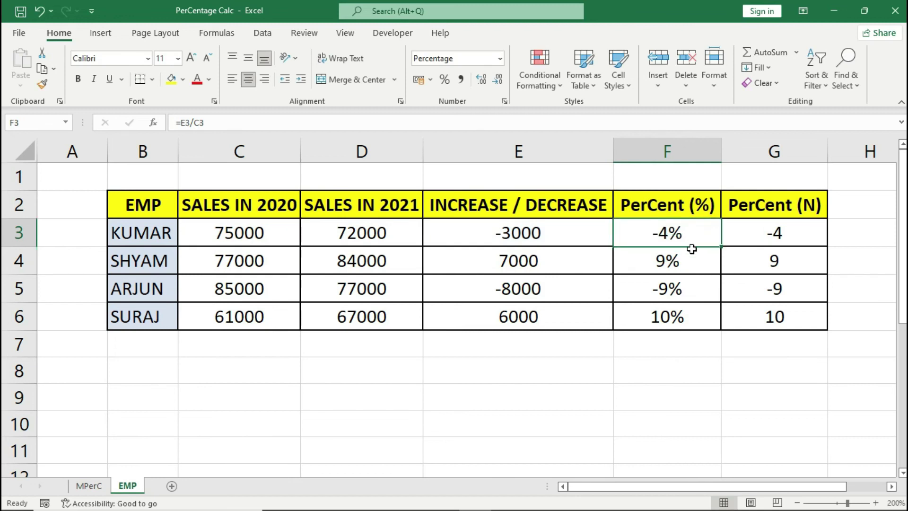
left_click_drag(691, 249, 692, 311)
key("Delete")
- Enter =(D3-C3)/C3 in F3 to compute the change directly from the sales columns
left_click(687, 234)
type("=(")
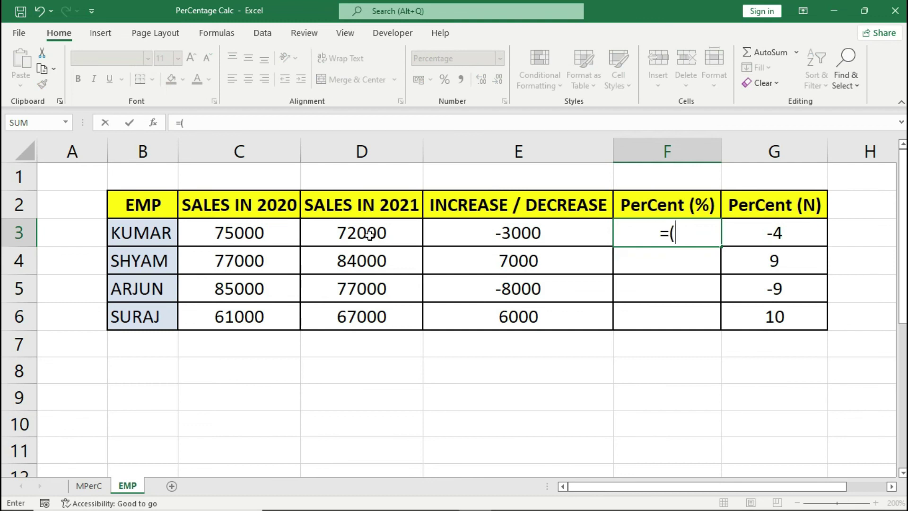
left_click(369, 234)
type("-")
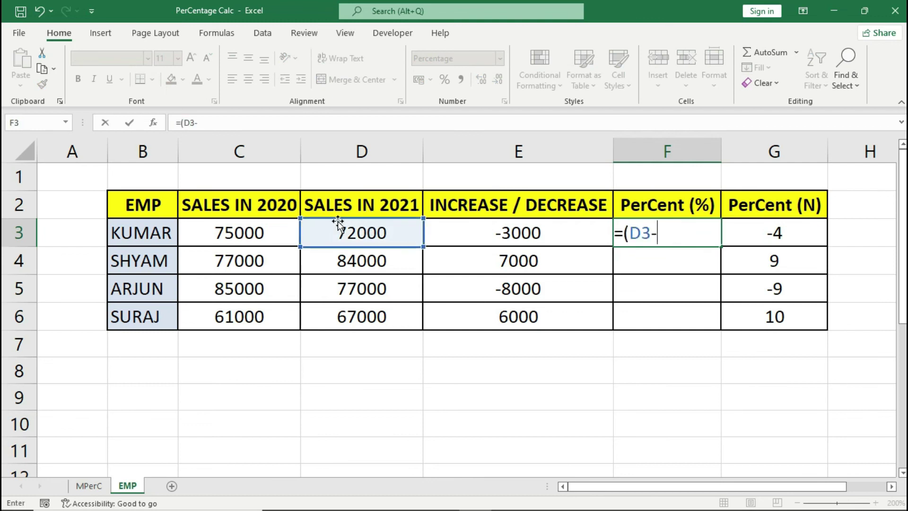
left_click(251, 231)
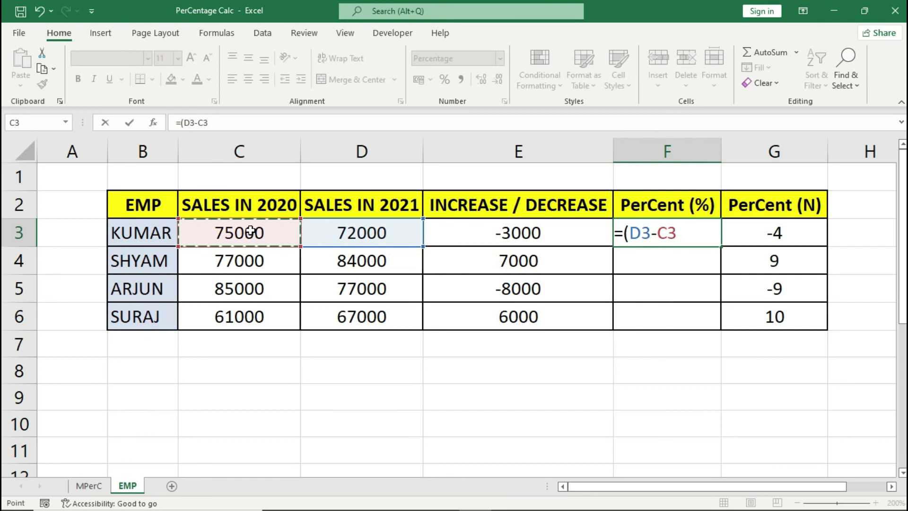
type(")/")
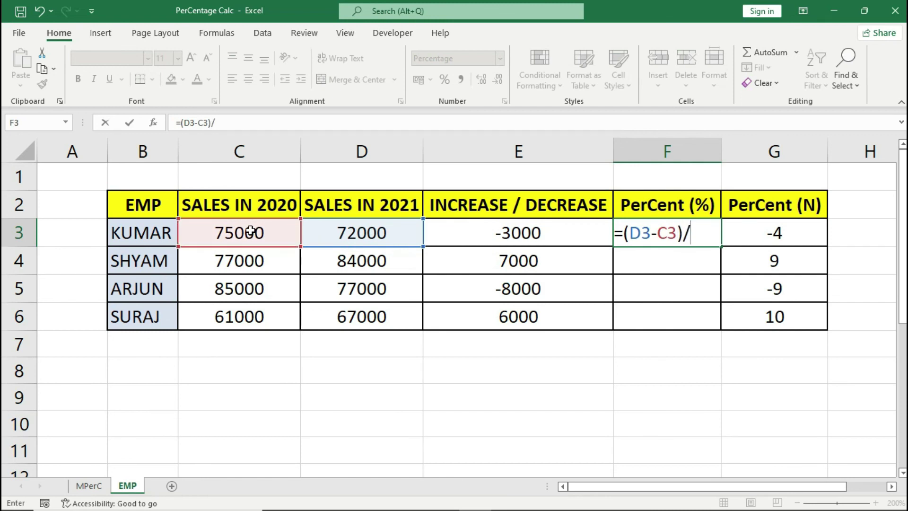
left_click(250, 234)
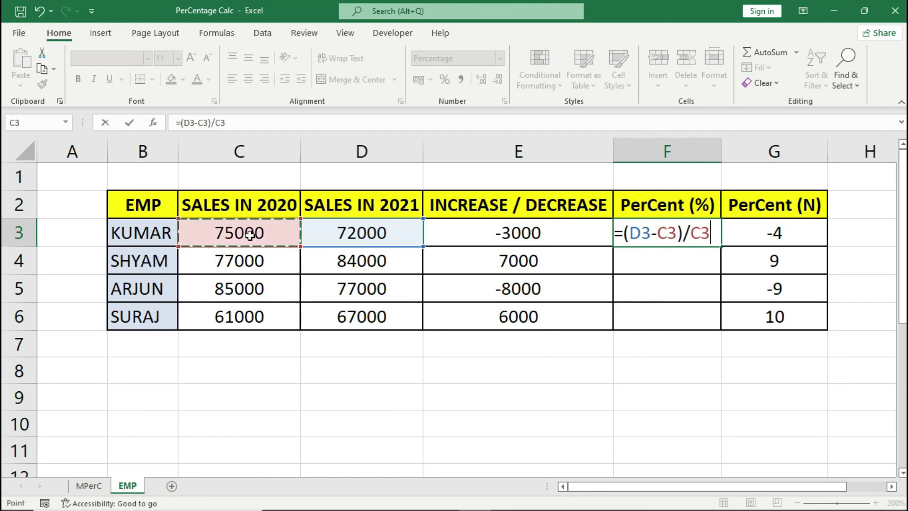
key("Return")
- Copy the new formula down to F6, again showing -4%, 9%, -9% and 10%
key("Up")
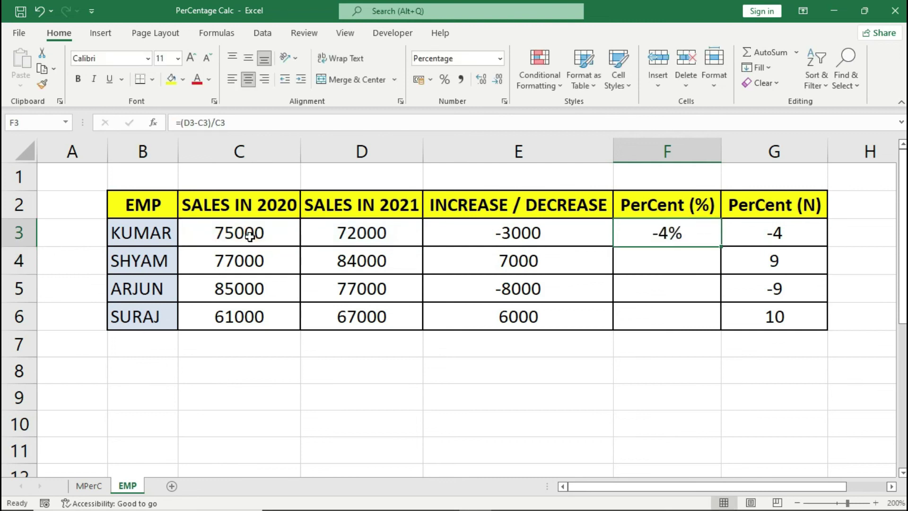
left_click_drag(721, 246, 718, 325)
key("Down")
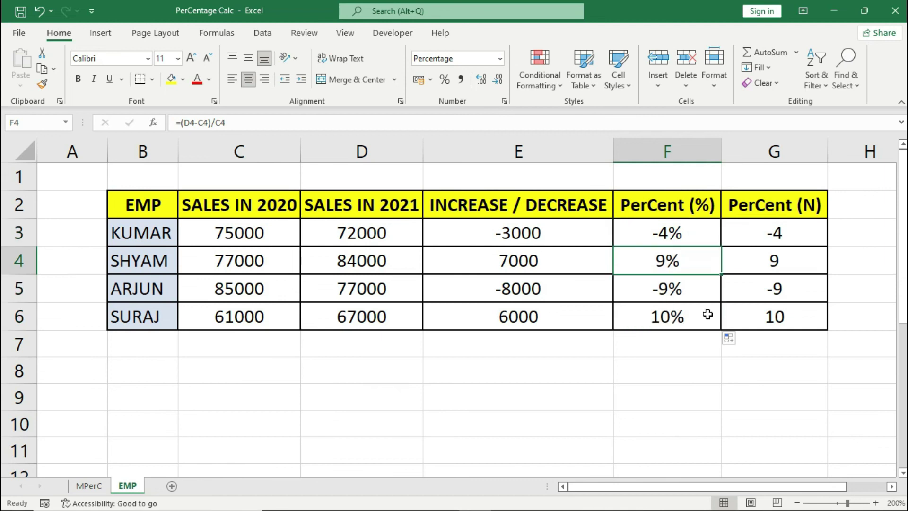